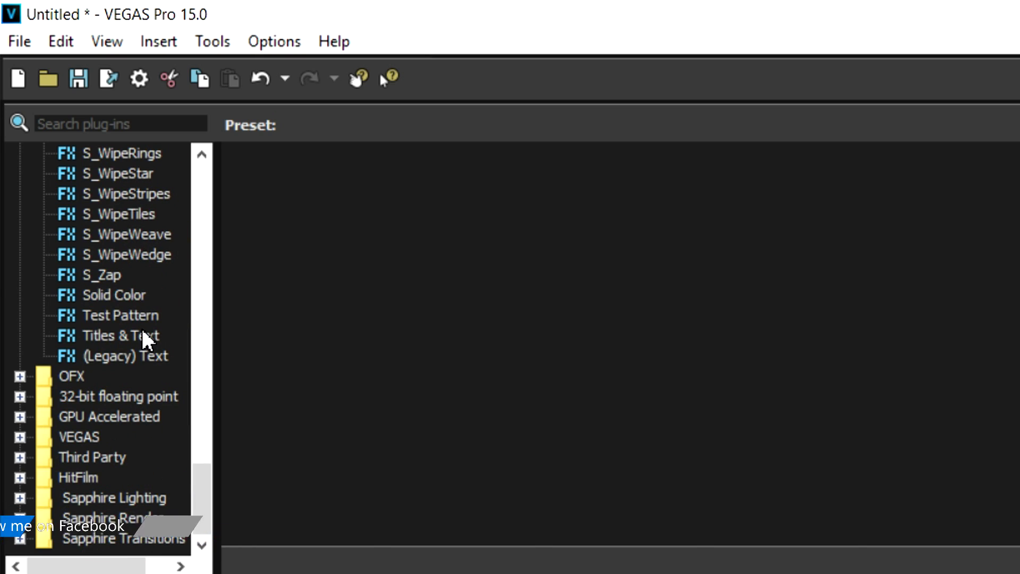
Add a red Solid Color background track under BAR and enlarge the bar's frame slightly.
left_click(141, 296)
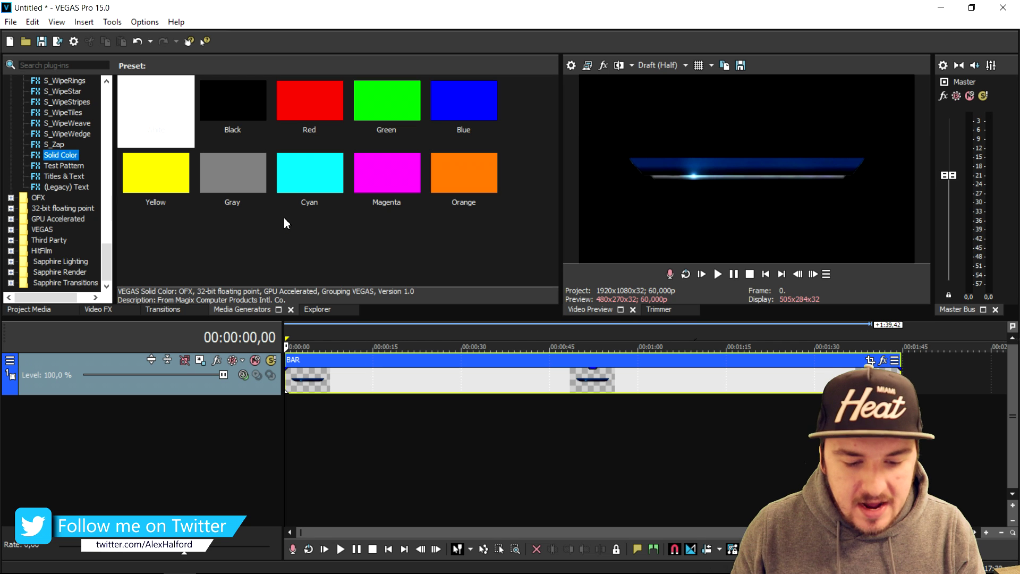
left_click_drag(310, 101, 902, 419)
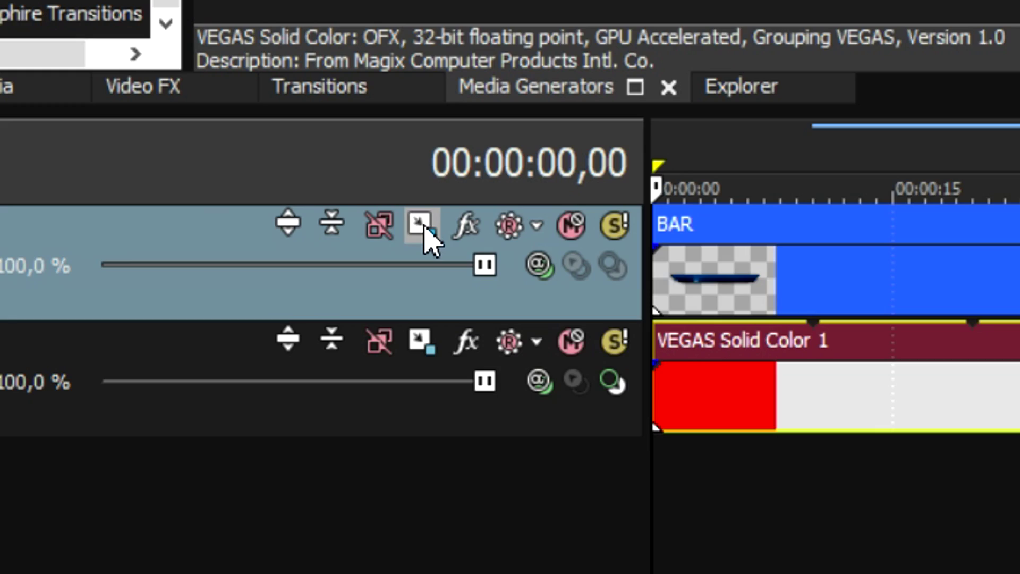
left_click(200, 360)
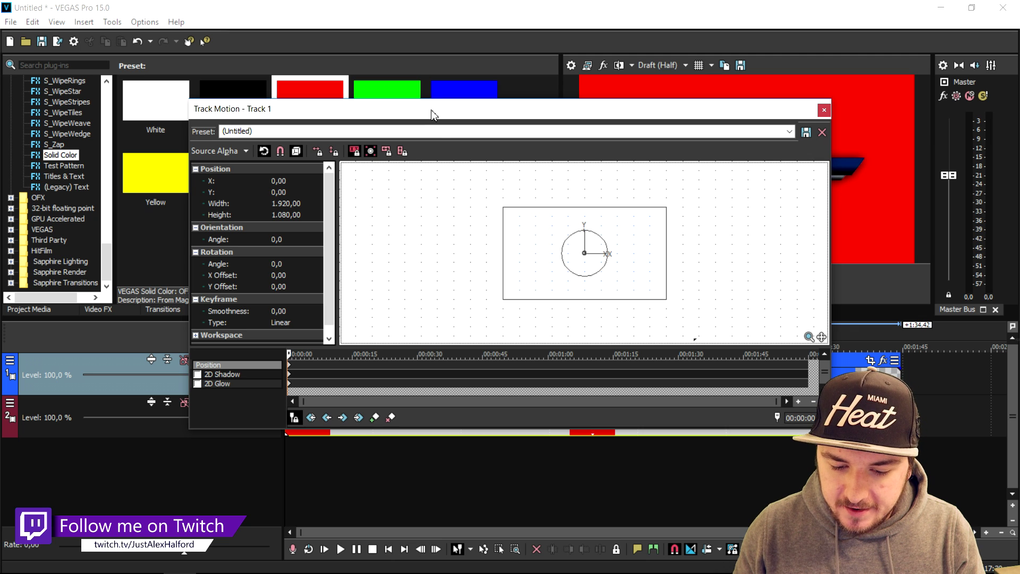
left_click_drag(579, 124, 444, 295)
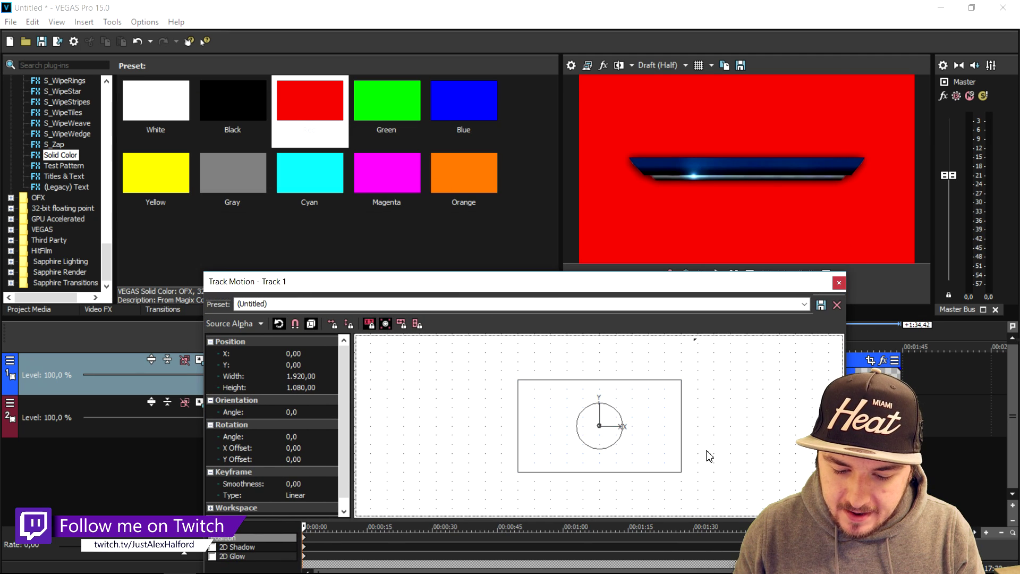
left_click_drag(681, 383, 688, 377)
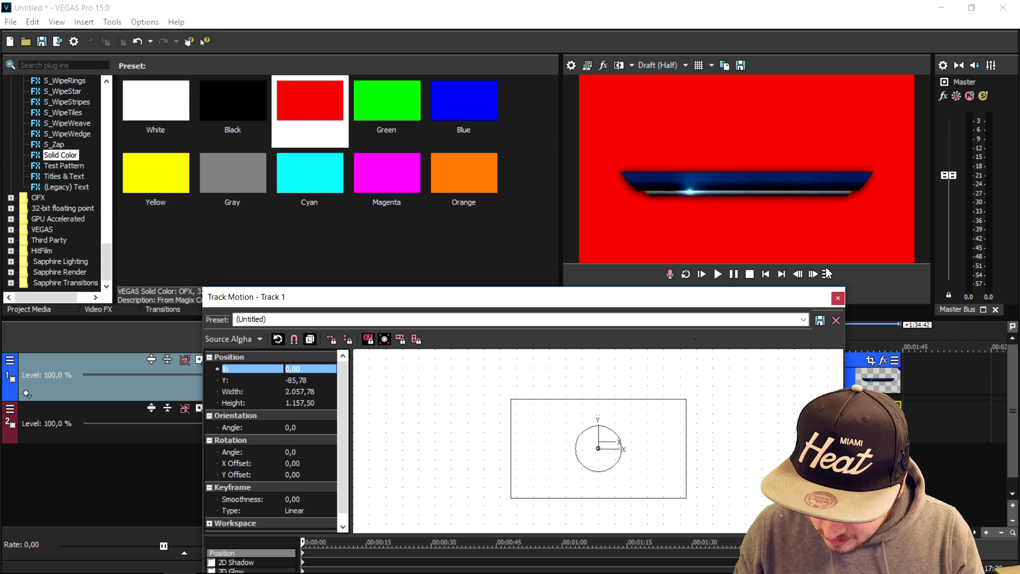
left_click(838, 300)
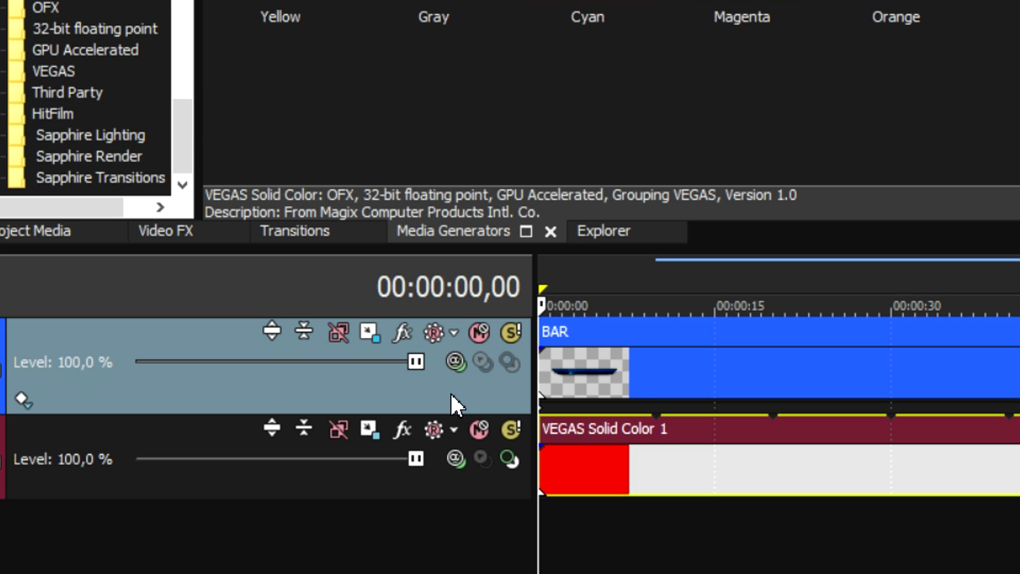
Duplicate the BAR track and shrink the top copy to 1.333,71 × 750,21, shifted lower-left.
right_click(452, 394)
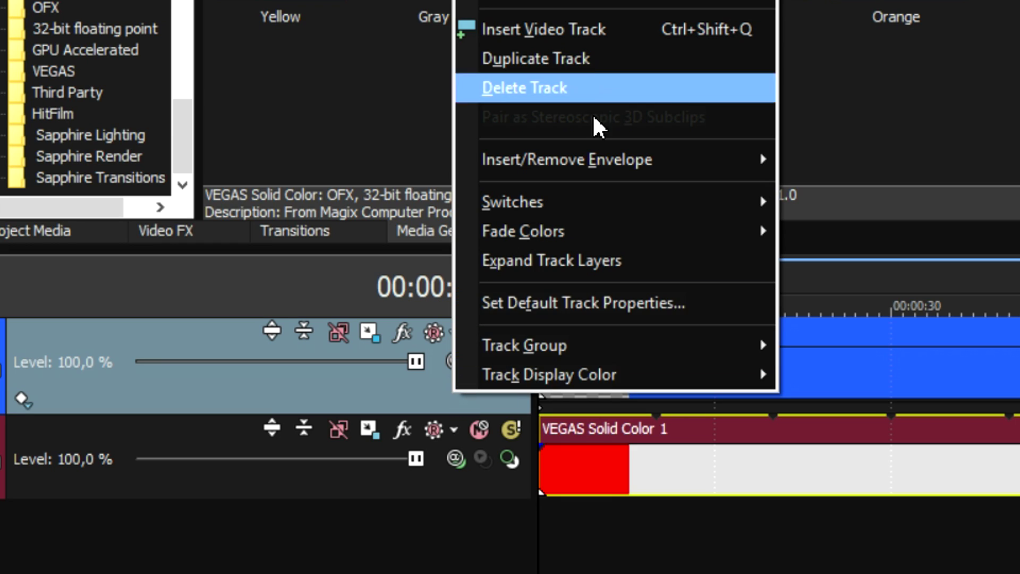
left_click(589, 57)
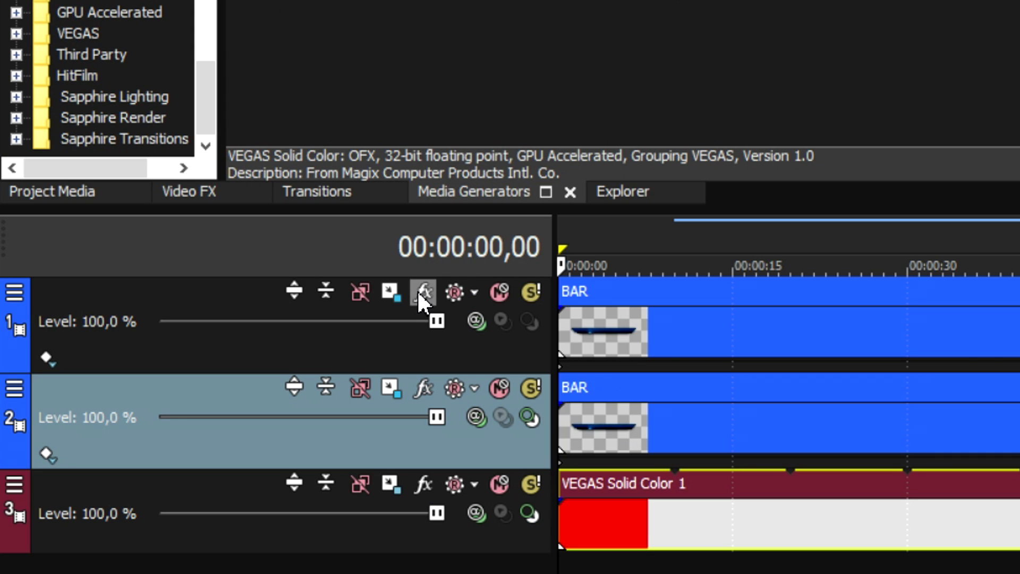
left_click(398, 291)
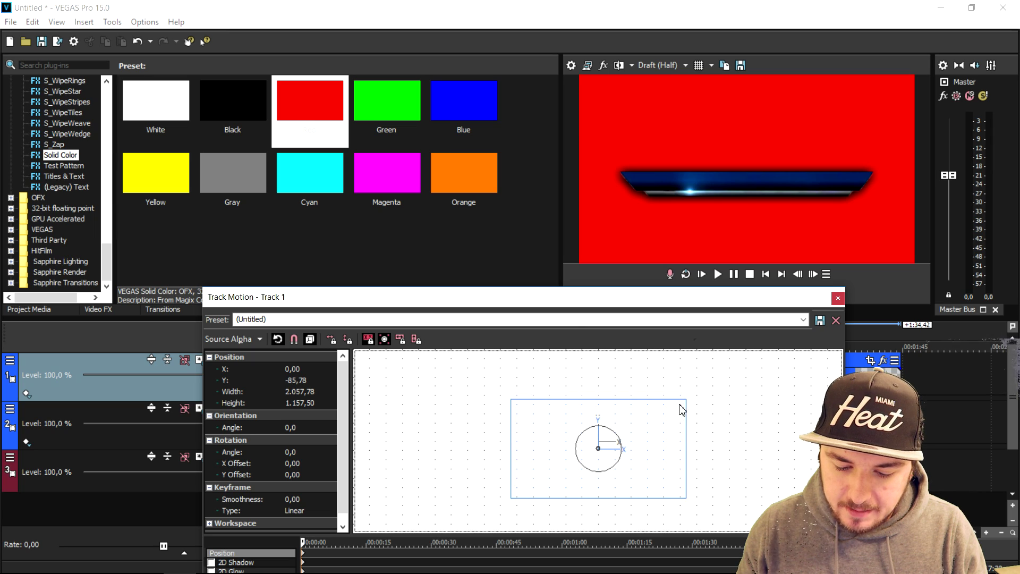
left_click_drag(688, 400, 653, 410)
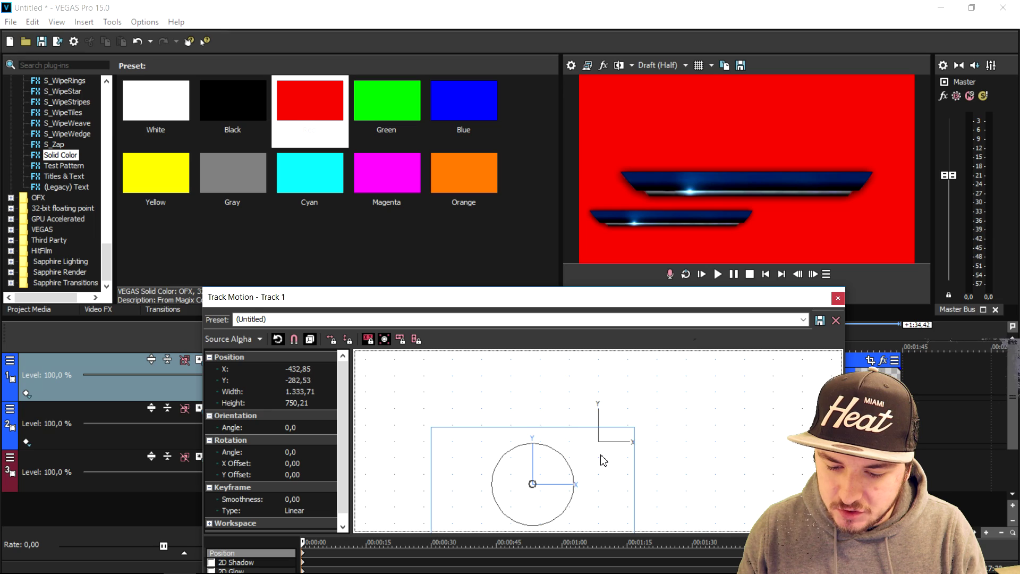
left_click_drag(604, 460, 606, 461)
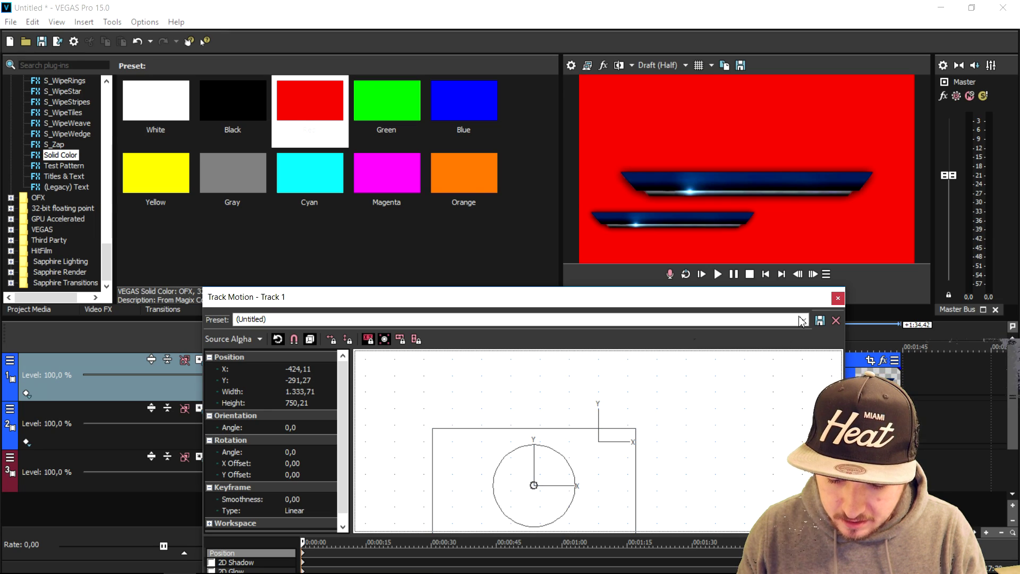
left_click(838, 299)
Duplicate the small bar track and move the copy down beneath the left small bar.
right_click(244, 390)
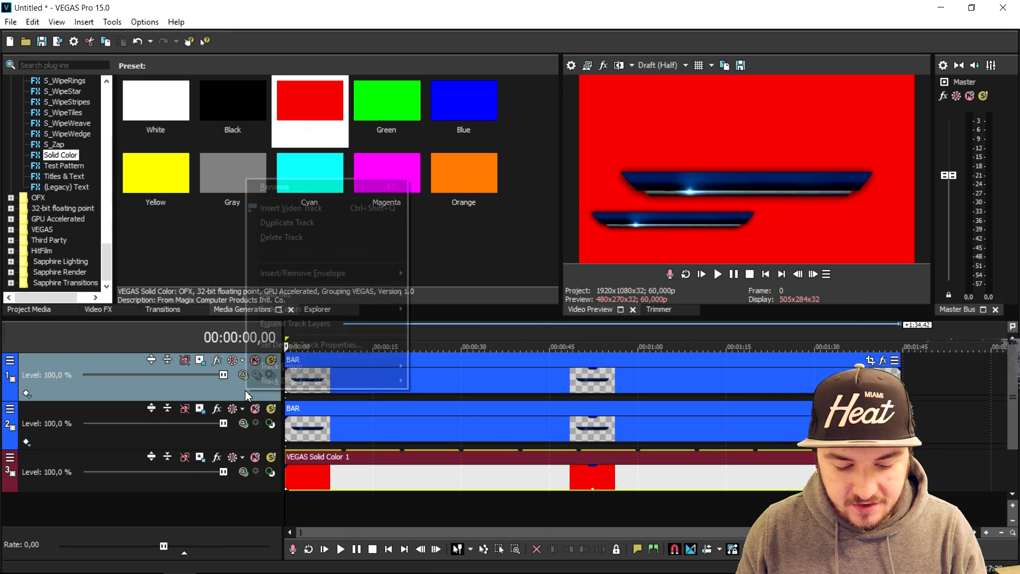
left_click(324, 224)
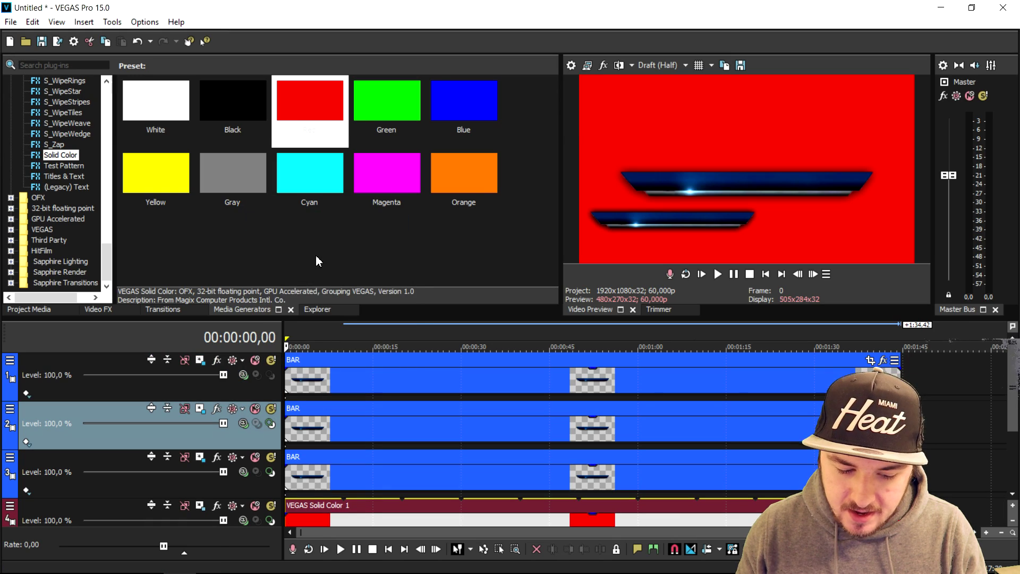
left_click(201, 361)
scroll(605, 481, "up", 3)
mouse_move(604, 481)
left_mouse_down()
mouse_move(604, 463)
mouse_move(604, 510)
left_mouse_up()
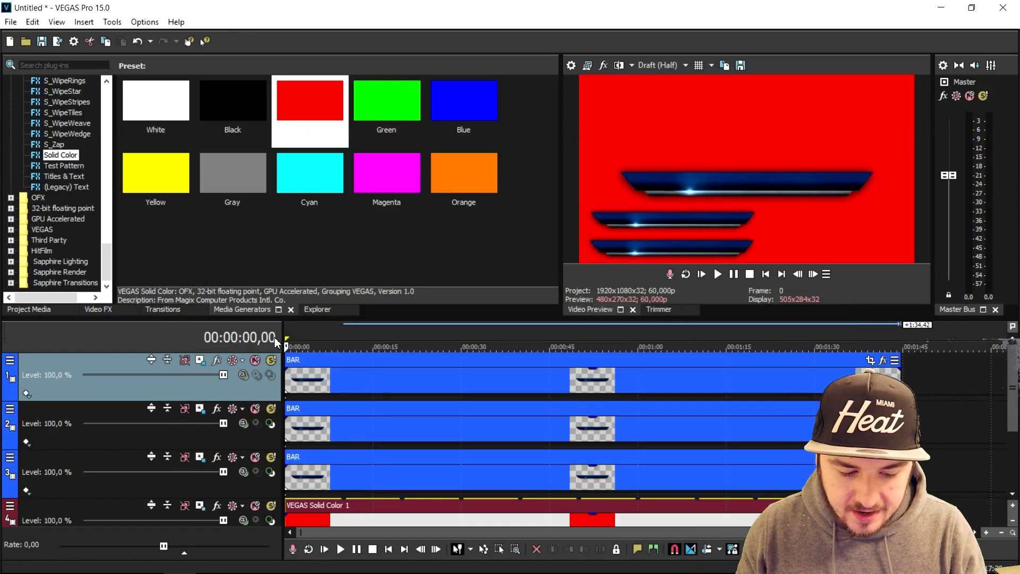
Duplicate it again and move the new bar right to X 497,91, Y -289,34.
right_click(260, 393)
left_click(318, 227)
left_click(200, 362)
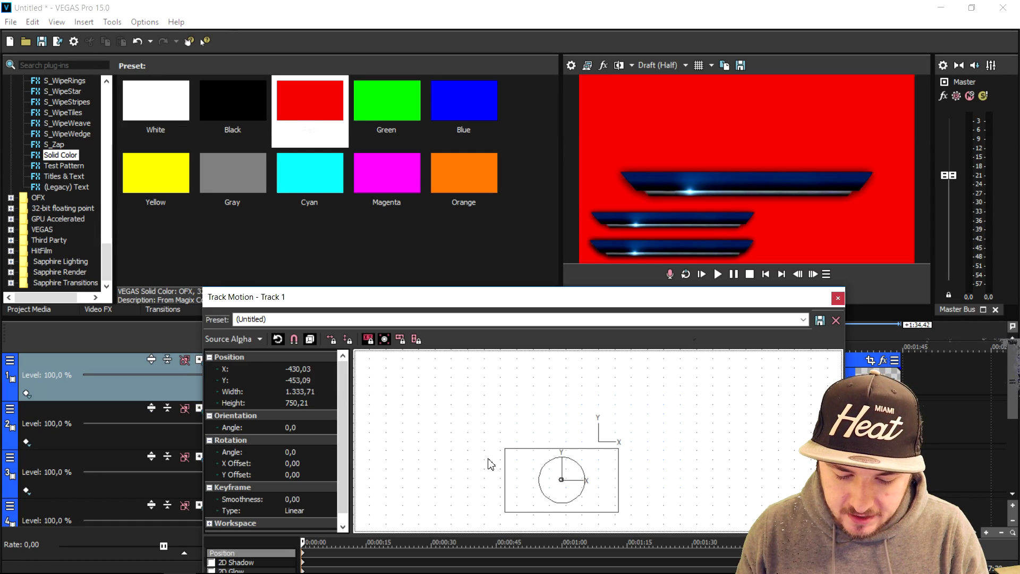
left_click_drag(639, 481, 690, 466)
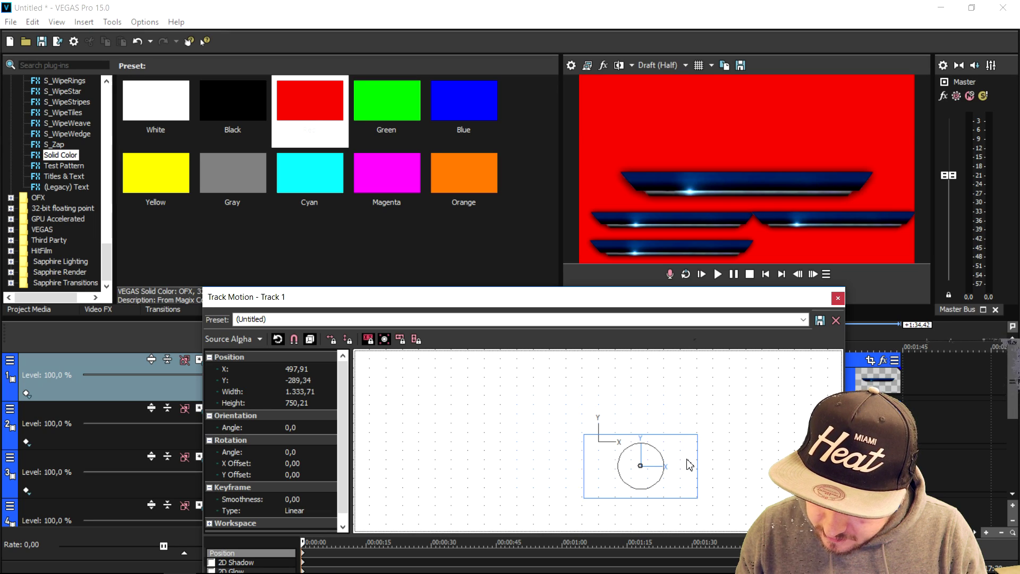
left_click(838, 298)
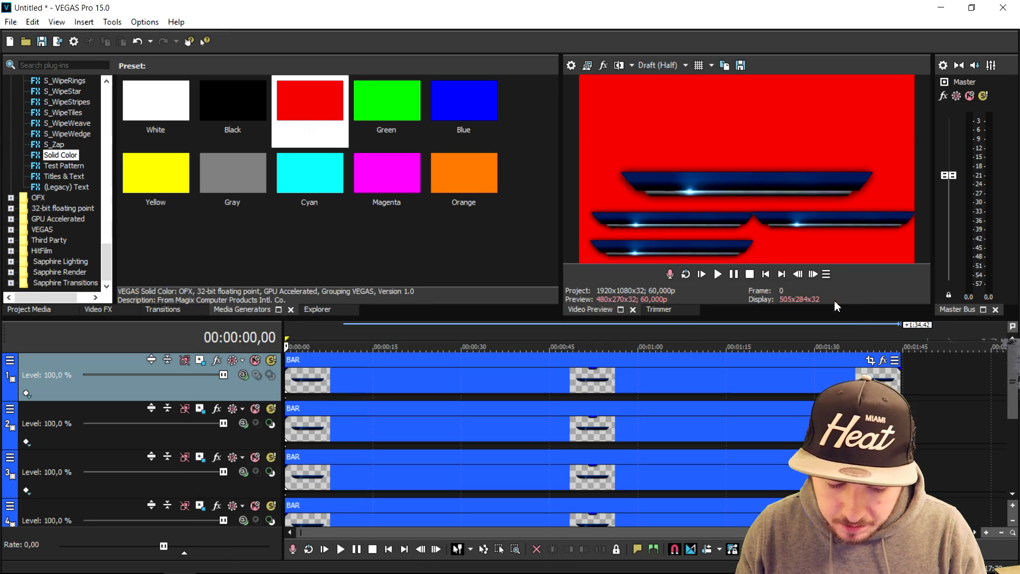
Duplicate the top bar track and move the copy to the lower-right spot of the grid.
right_click(258, 392)
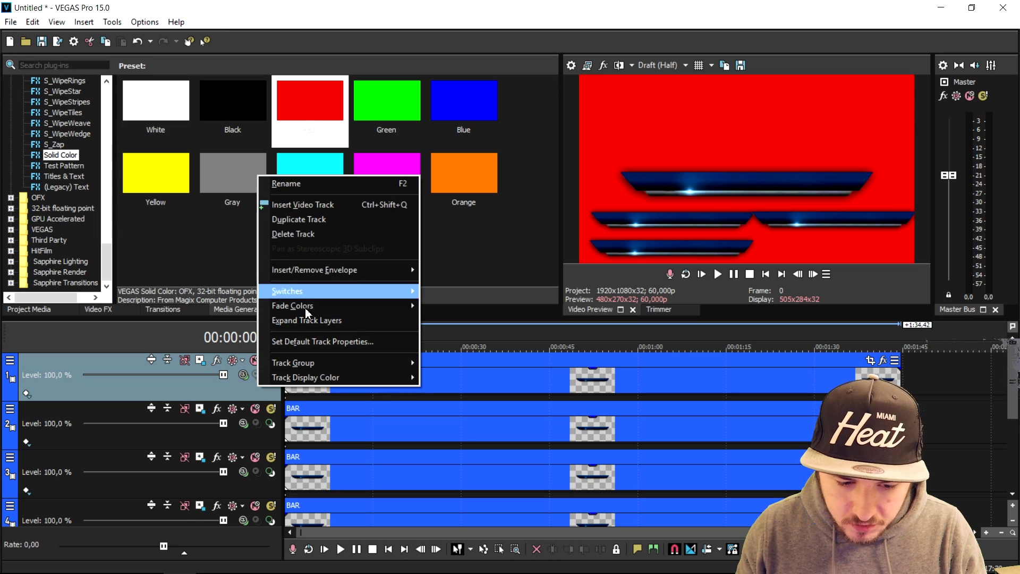
left_click(335, 220)
left_click(200, 360)
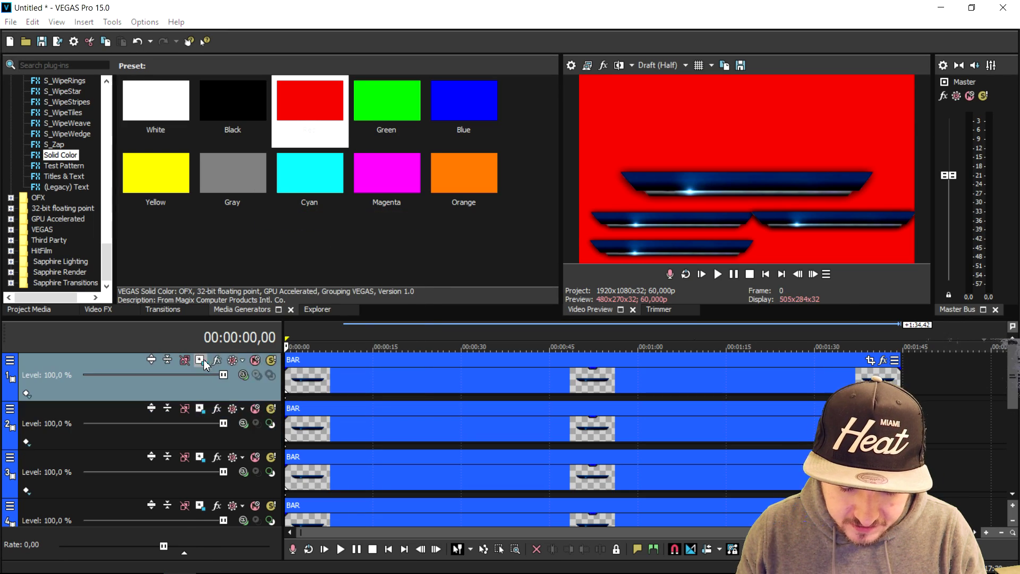
left_click_drag(610, 473, 649, 444)
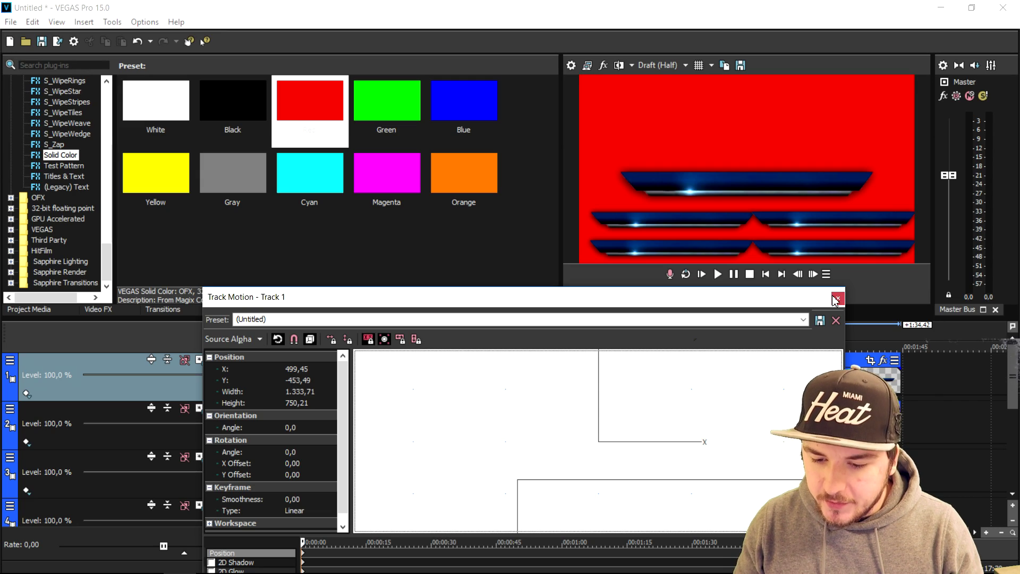
left_click(838, 298)
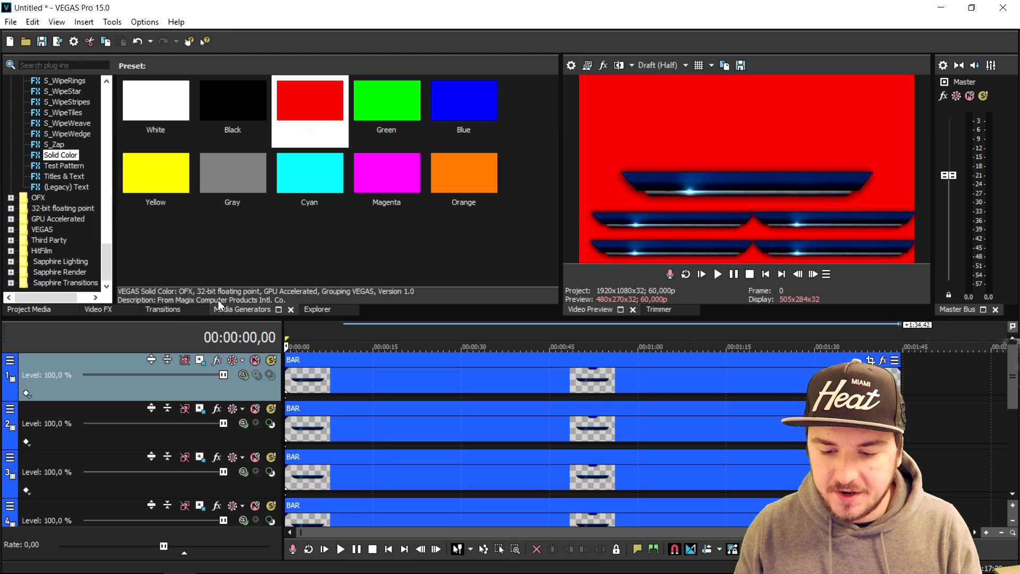
Add a Titles & Text Sample Text clip to the top track, starting at 0:00.
left_click(64, 175)
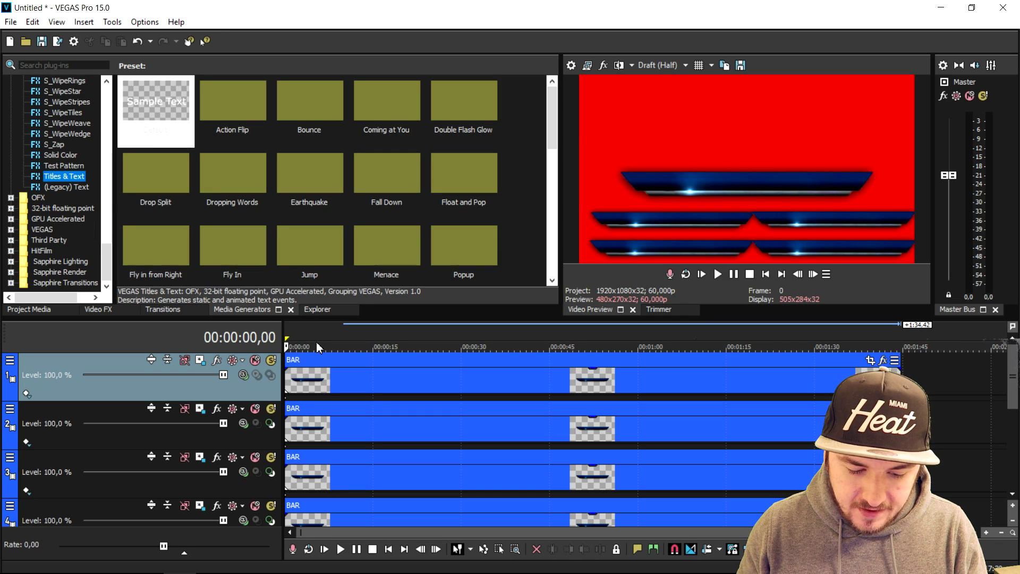
left_click_drag(319, 347, 329, 362)
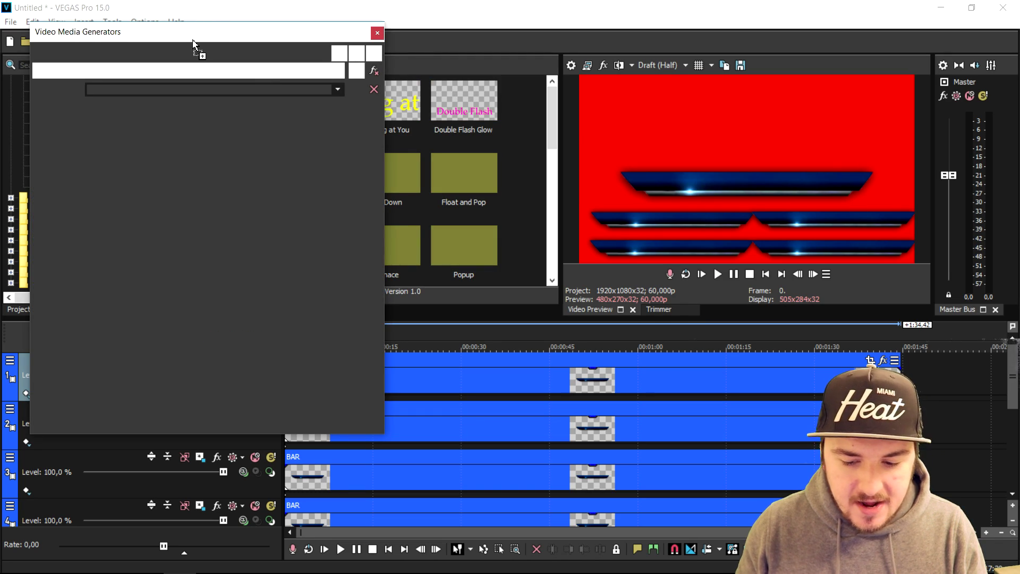
left_click_drag(196, 41, 433, 509)
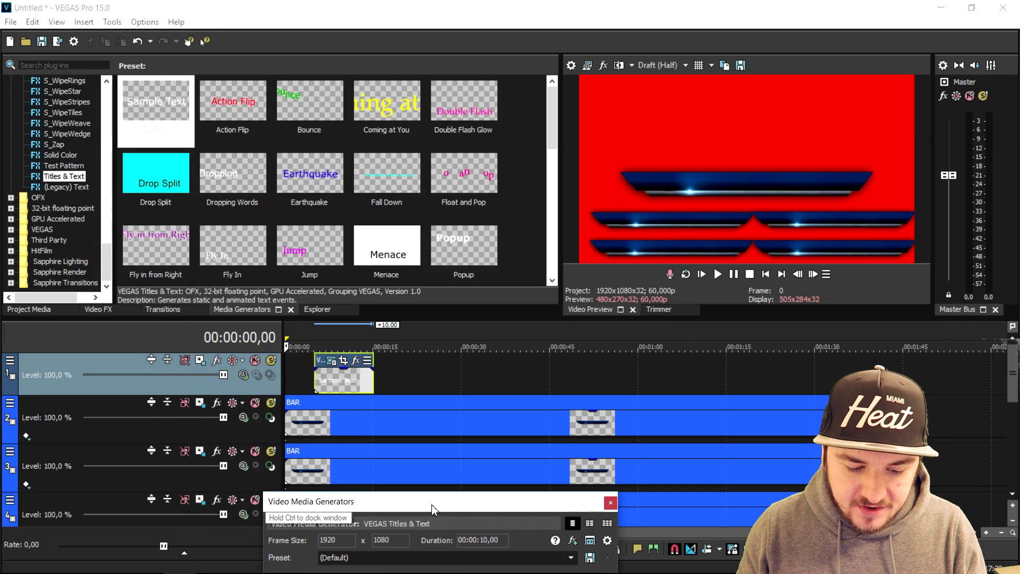
left_click_drag(371, 382, 894, 381)
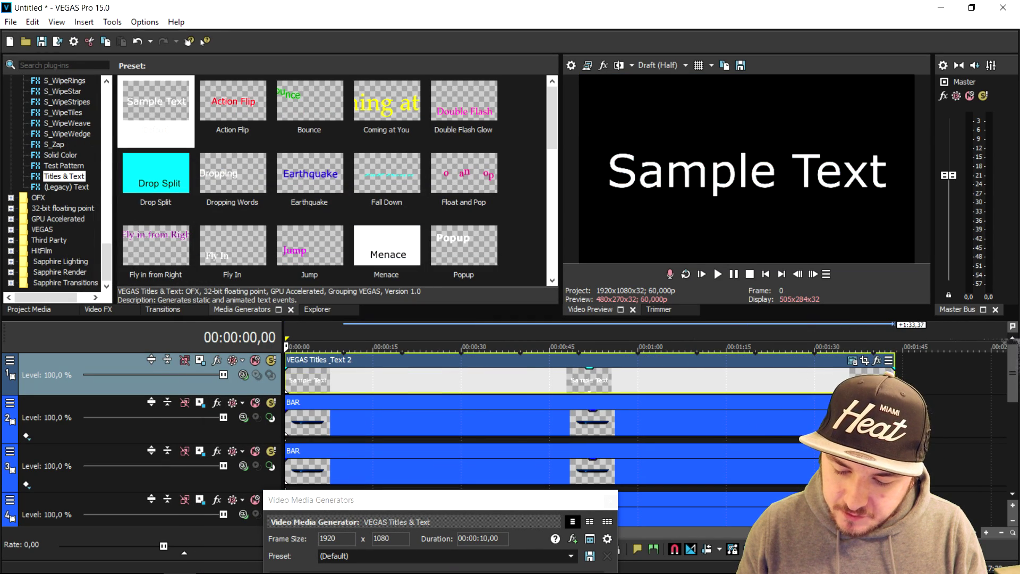
left_click_drag(471, 501, 370, 246)
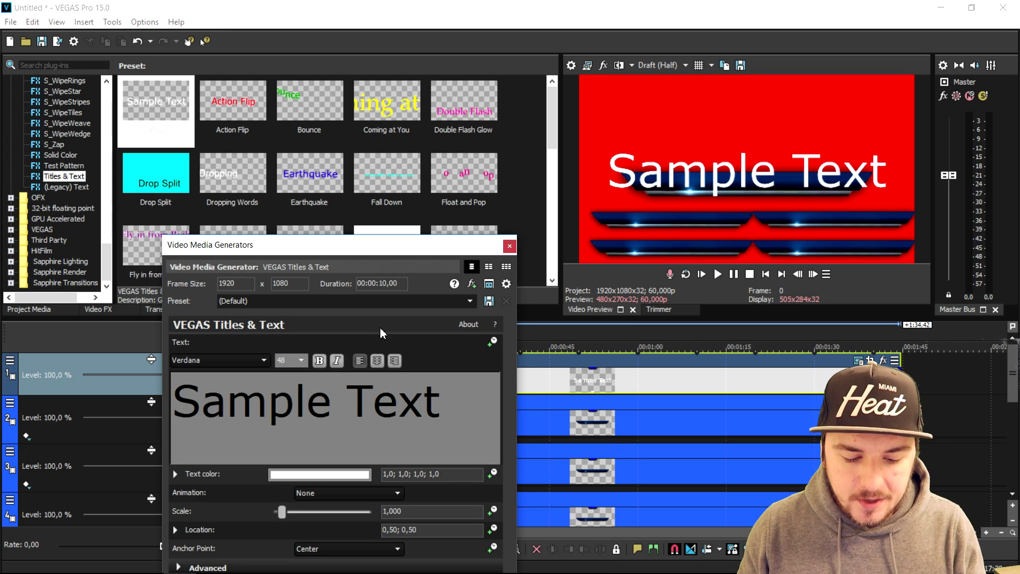
Replace the sample text with the quiz question 'What is … going to ask you to do?' at size 10.
triple_click(383, 413)
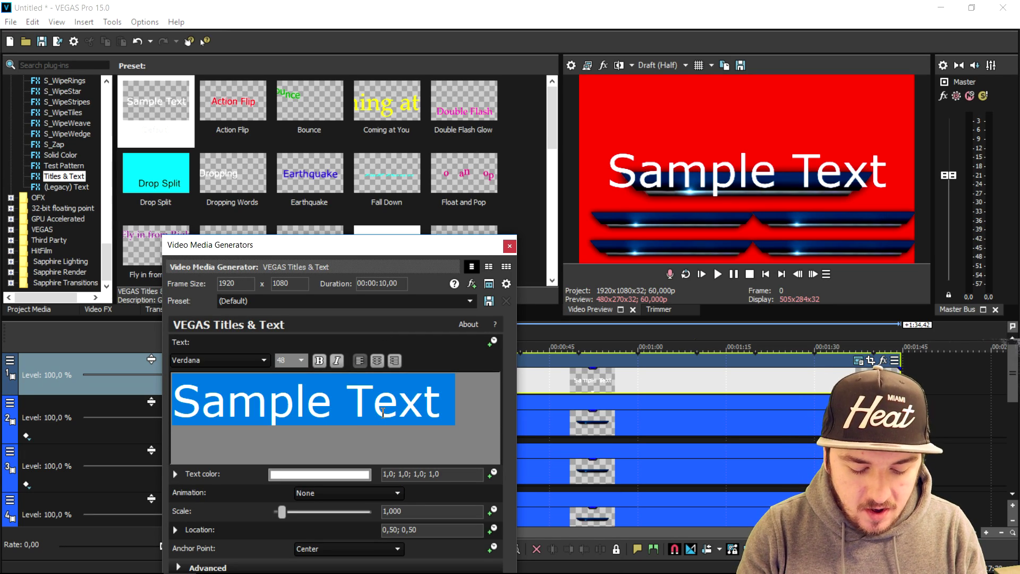
type("What is")
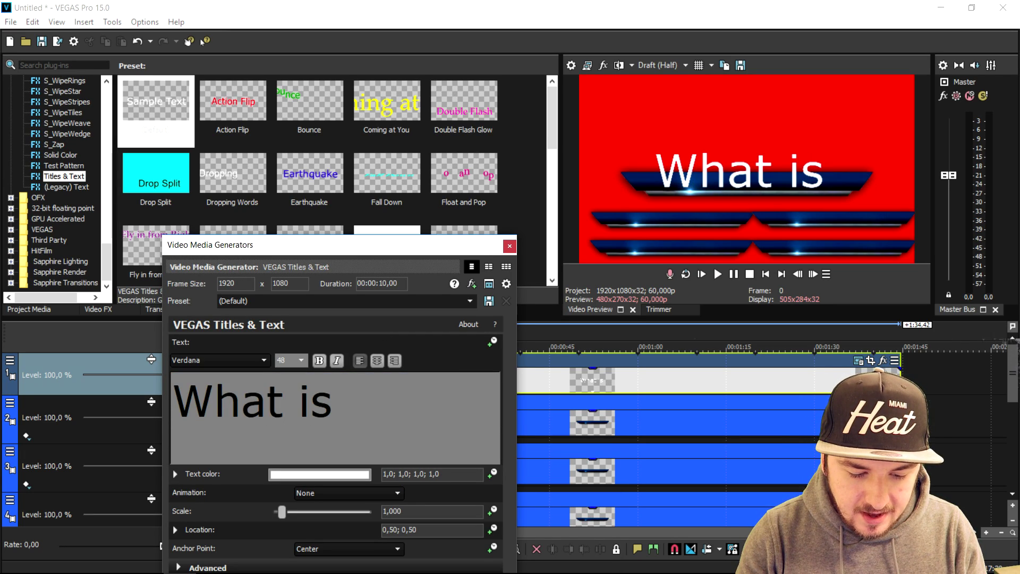
type(" Alex goin to")
key("BackSpace")
key("BackSpace")
key("BackSpace")
type("g to ask you to do")
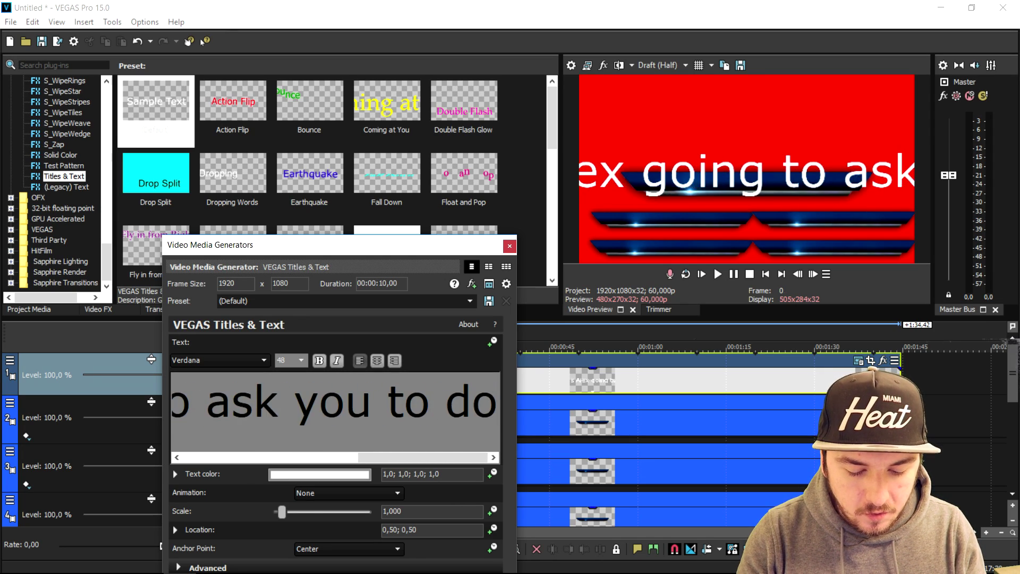
type("?")
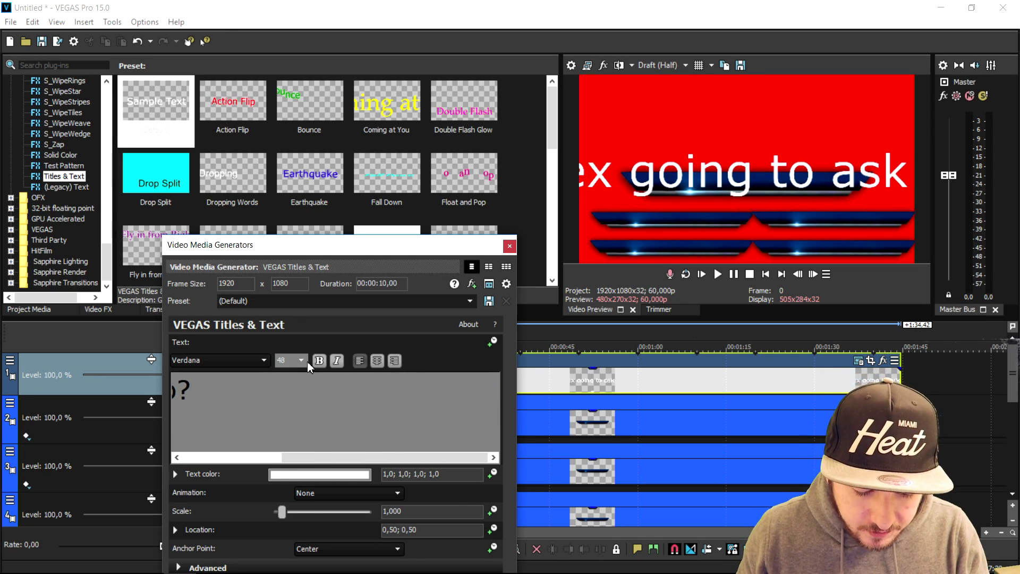
key("ctrl+a")
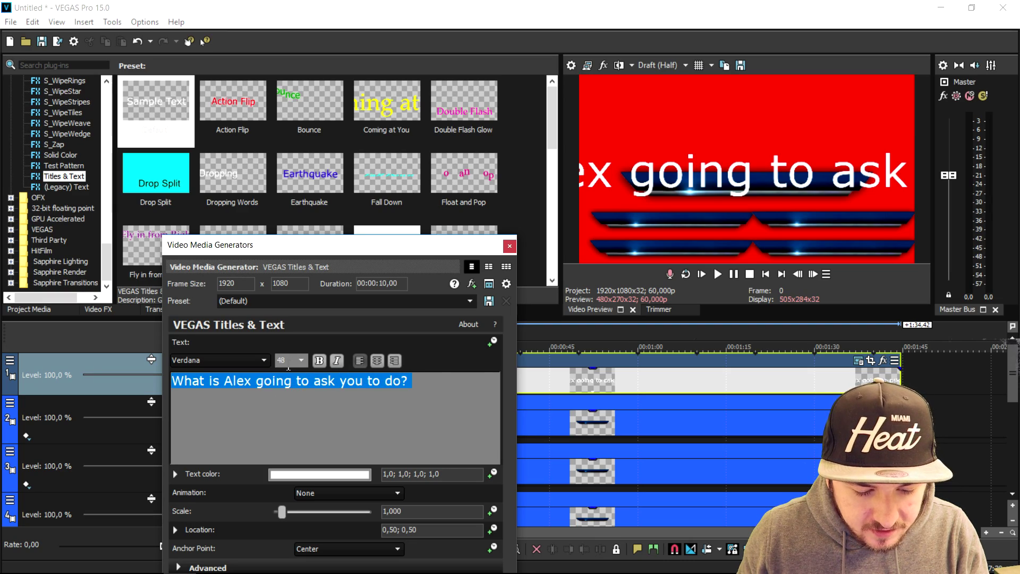
scroll(288, 365, "up", 12)
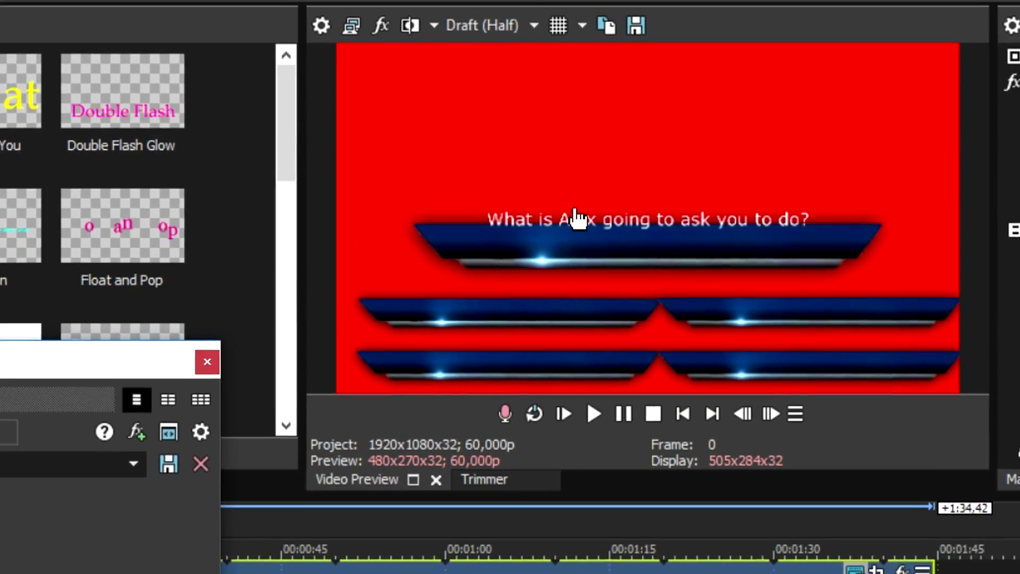
left_click(578, 218)
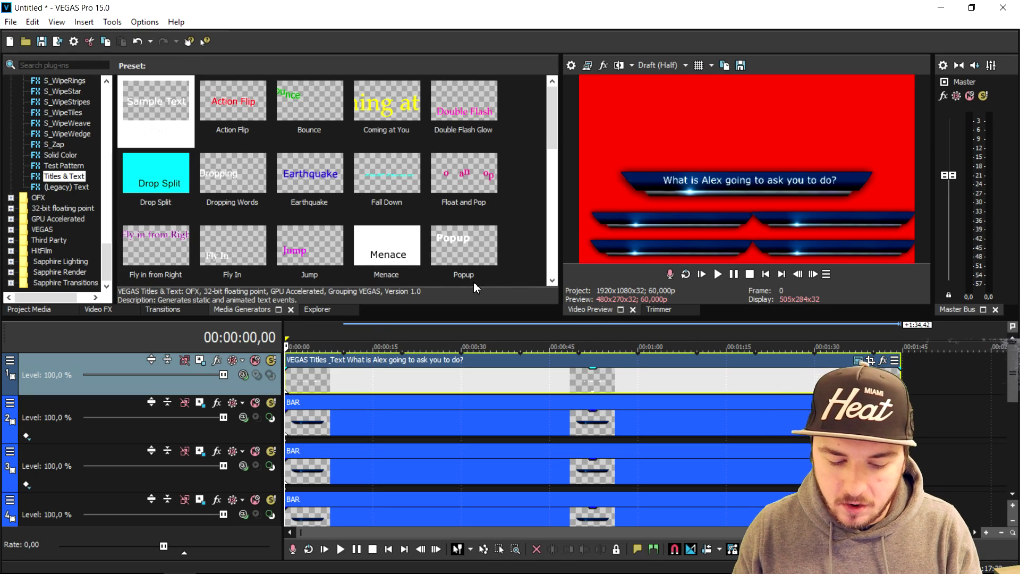
Insert a new top video track and paste the question title there, sliding it to 00:00:00.
right_click(259, 390)
left_click(489, 384)
left_click(488, 383)
right_click(929, 390)
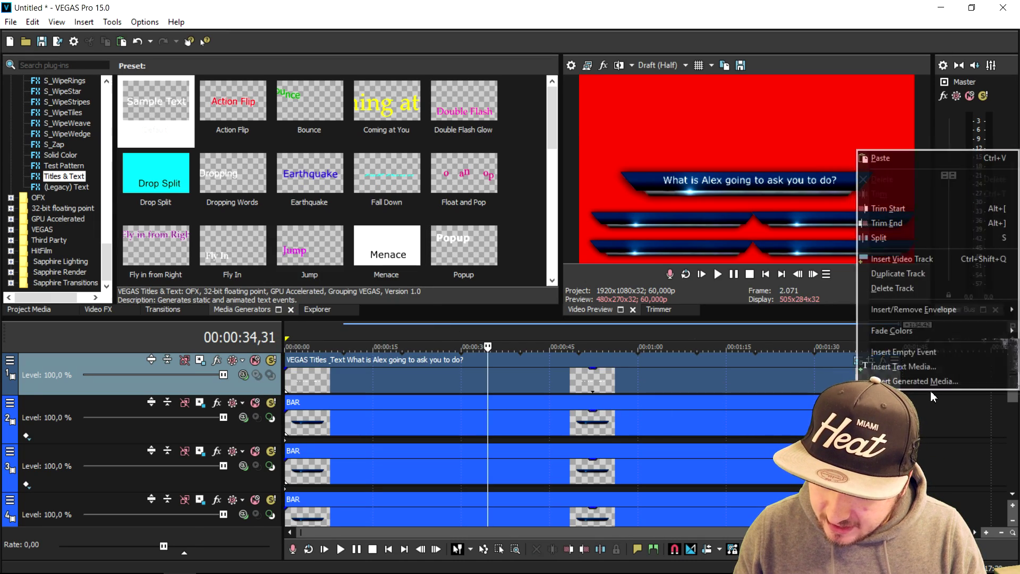
left_click(940, 261)
left_click(358, 332)
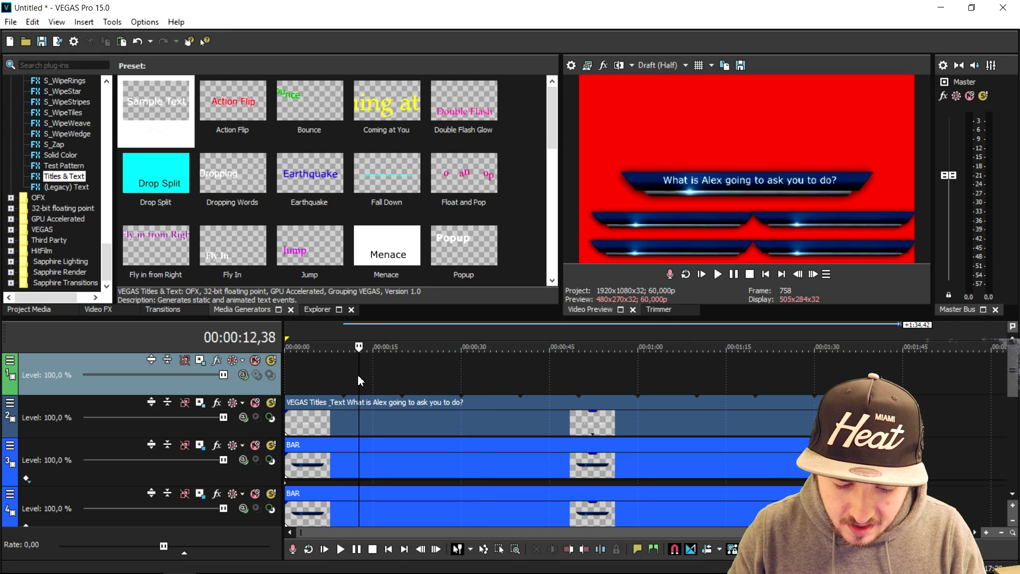
double_click(155, 112)
left_click_drag(421, 383, 348, 384)
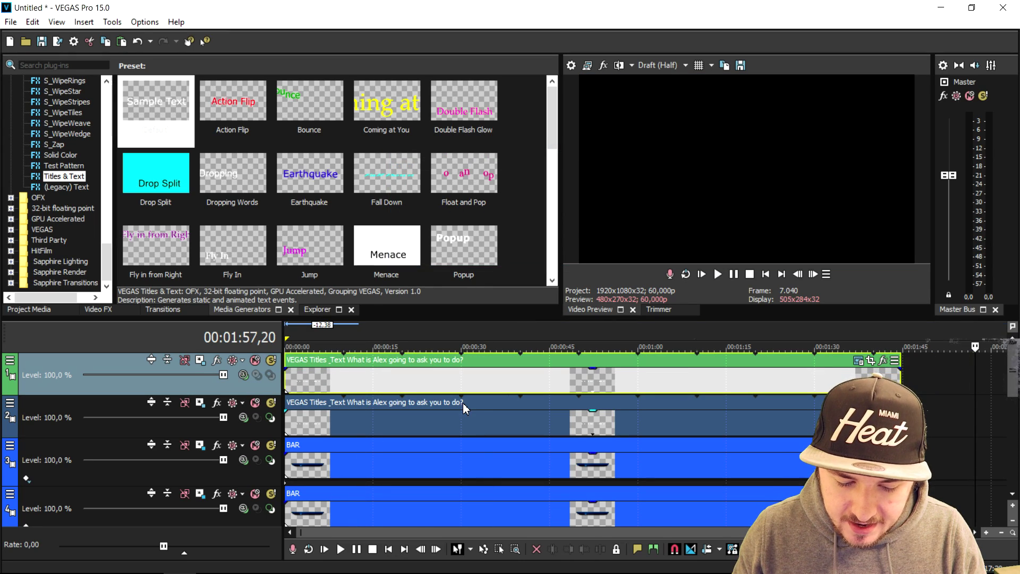
left_click(463, 383)
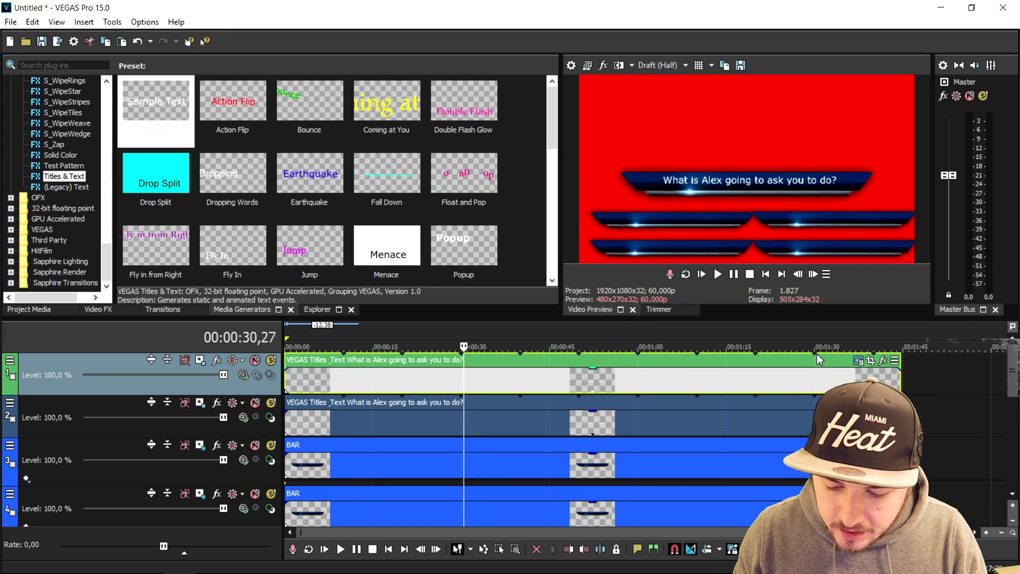
Change the copied title's text to 'A. Like this video' and move it onto the upper-left bar.
left_click(858, 360)
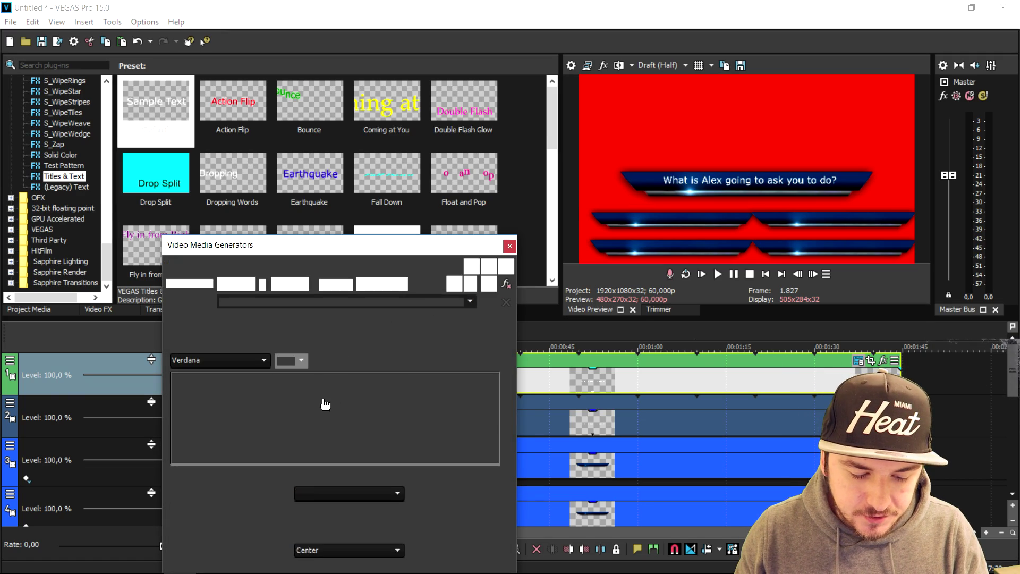
double_click(296, 408)
key("ctrl+a")
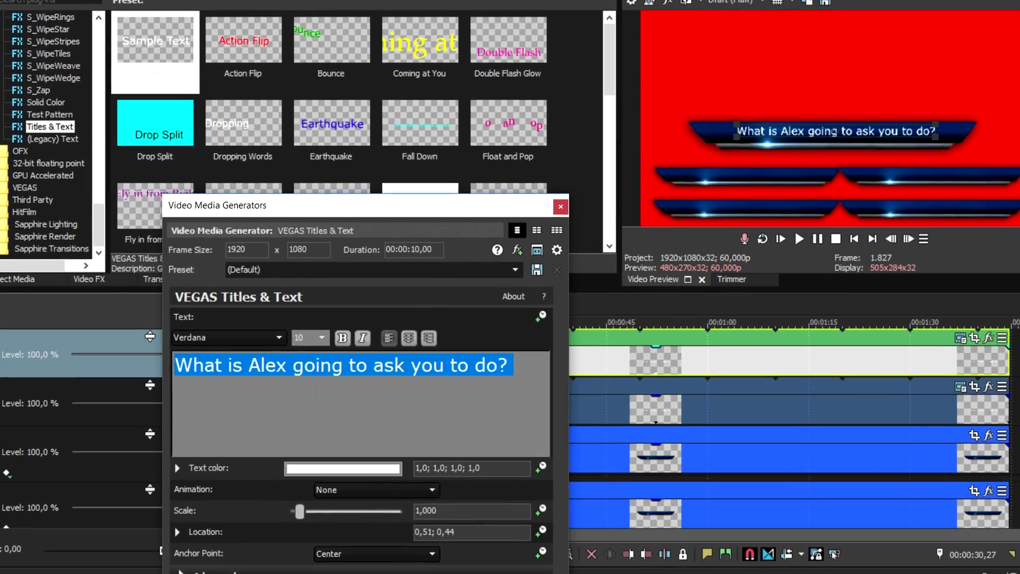
type("A.")
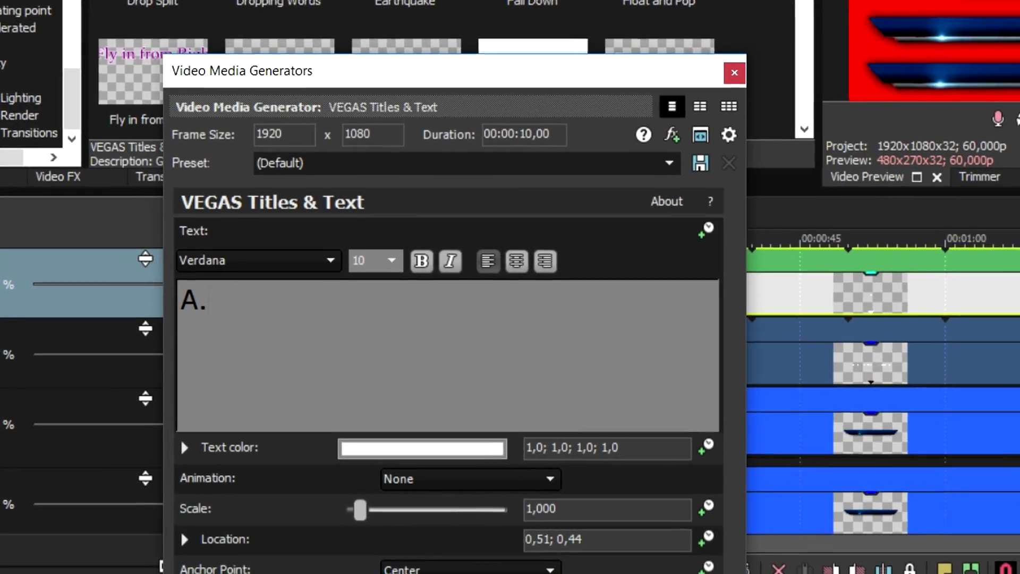
type(" Like this video")
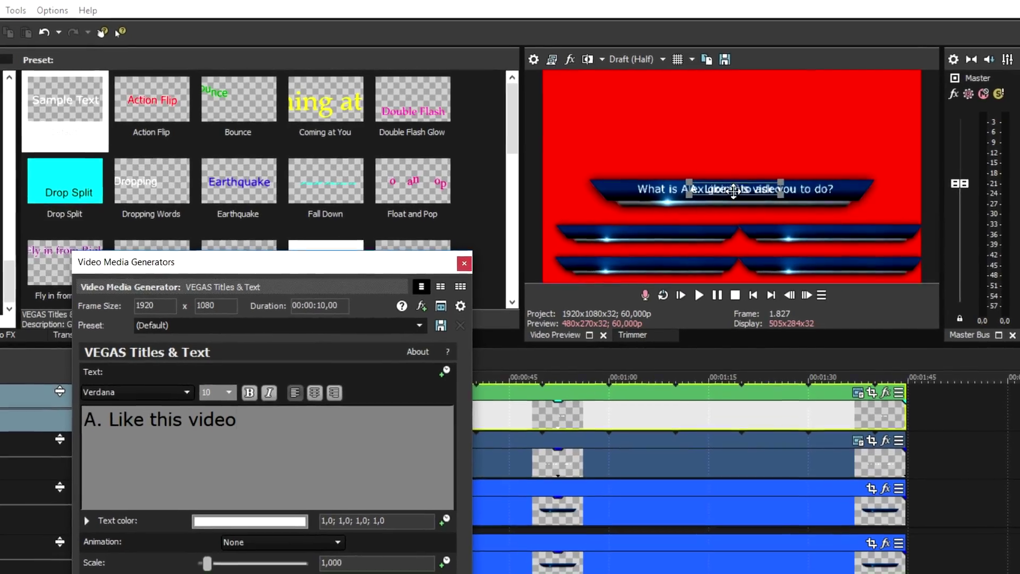
left_click_drag(733, 191, 649, 234)
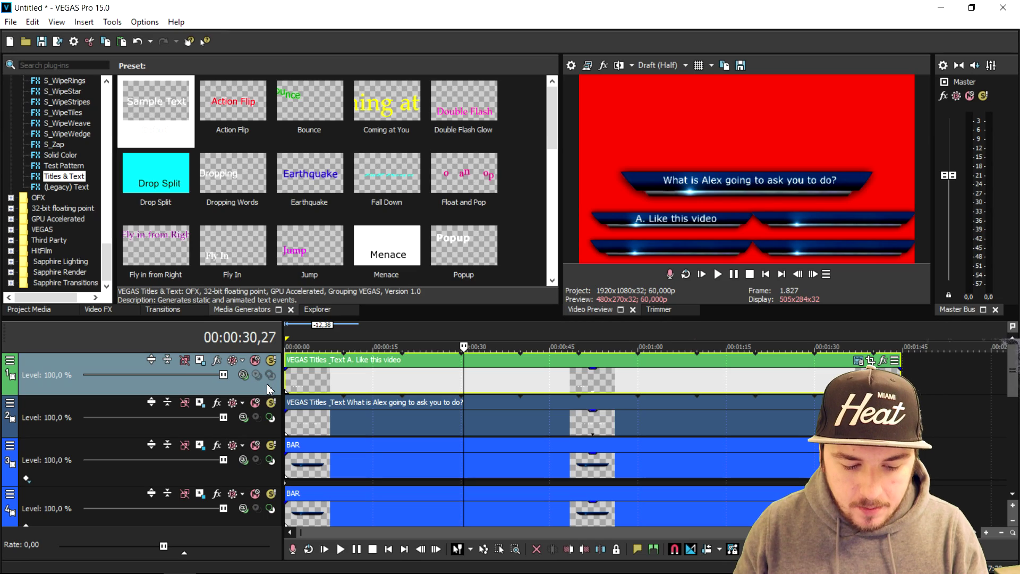
Insert a new top video track and paste a copy of the A title starting at 0:00.
right_click(267, 383)
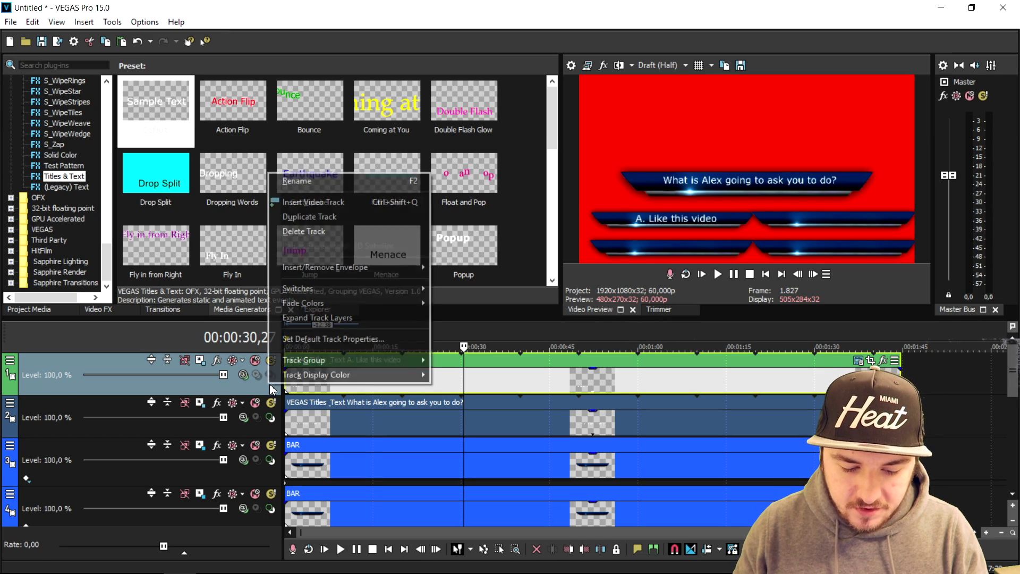
left_click(508, 390)
right_click(925, 393)
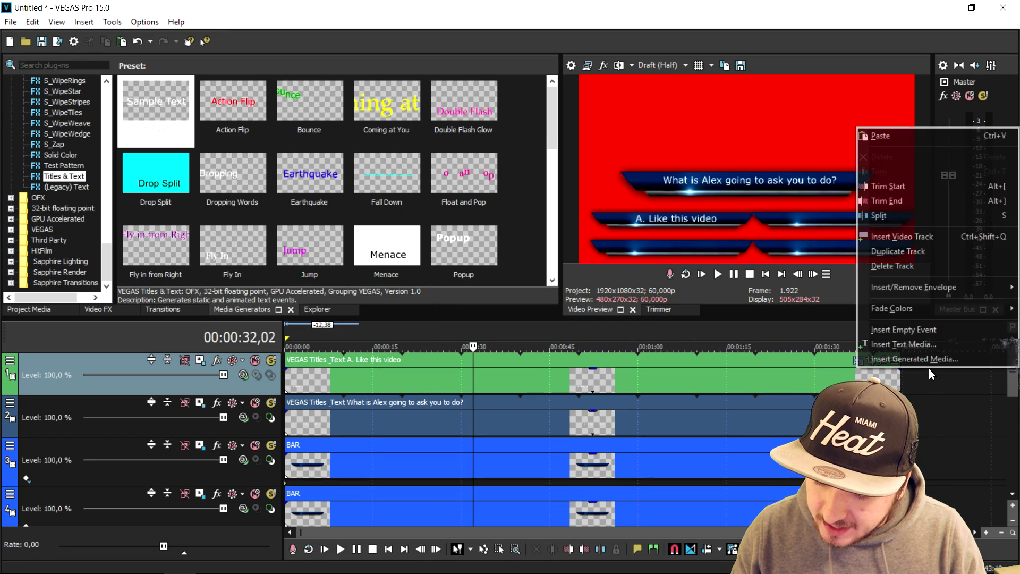
left_click(903, 171)
left_click(427, 375)
key("ctrl+v")
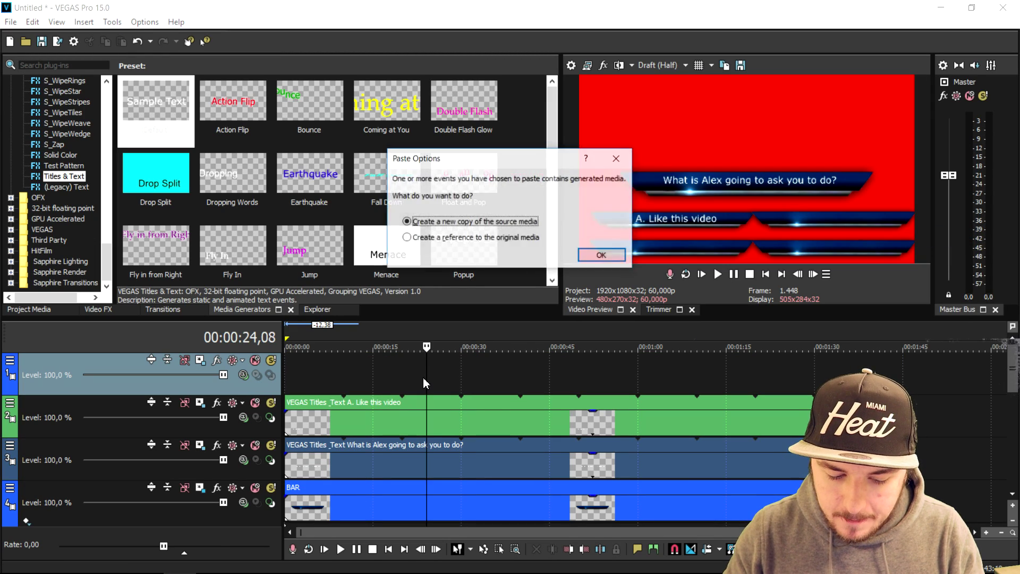
key("Return")
left_click_drag(423, 377, 284, 348)
left_click(646, 372)
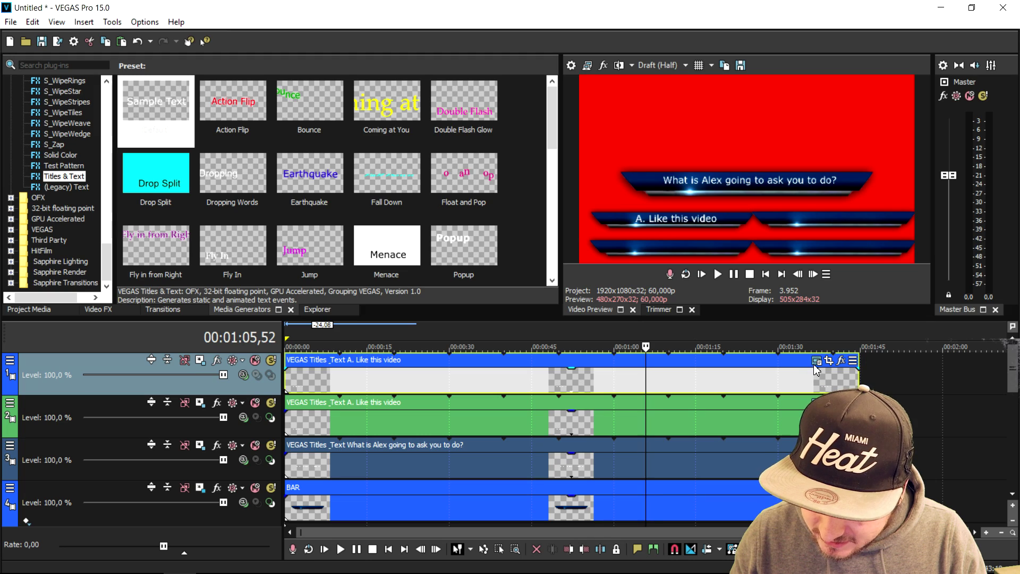
Retype the copy as 'B. Subscribe' and move it onto the upper-right answer bar.
left_click(817, 362)
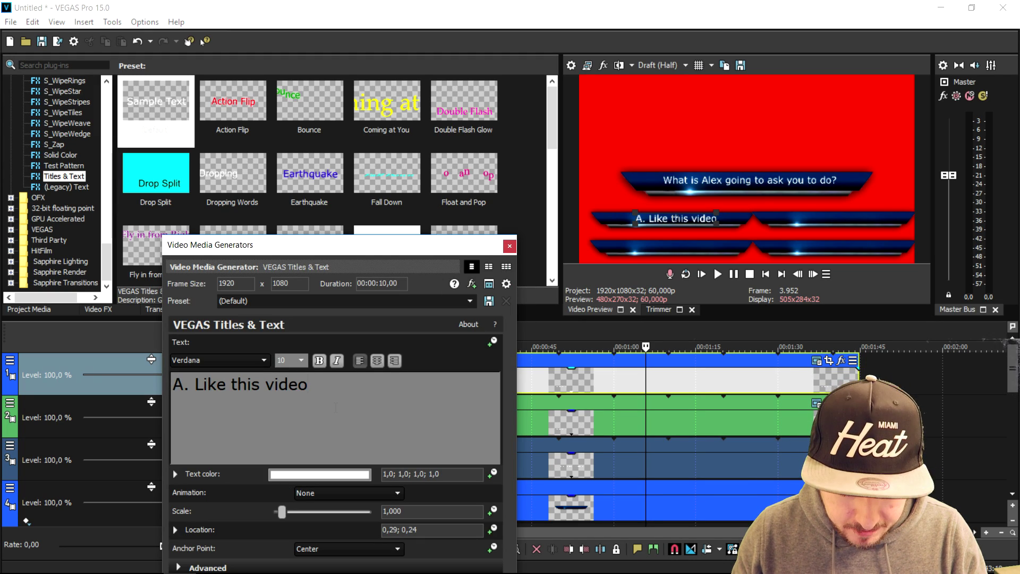
left_click_drag(336, 408, 173, 383)
type("B.")
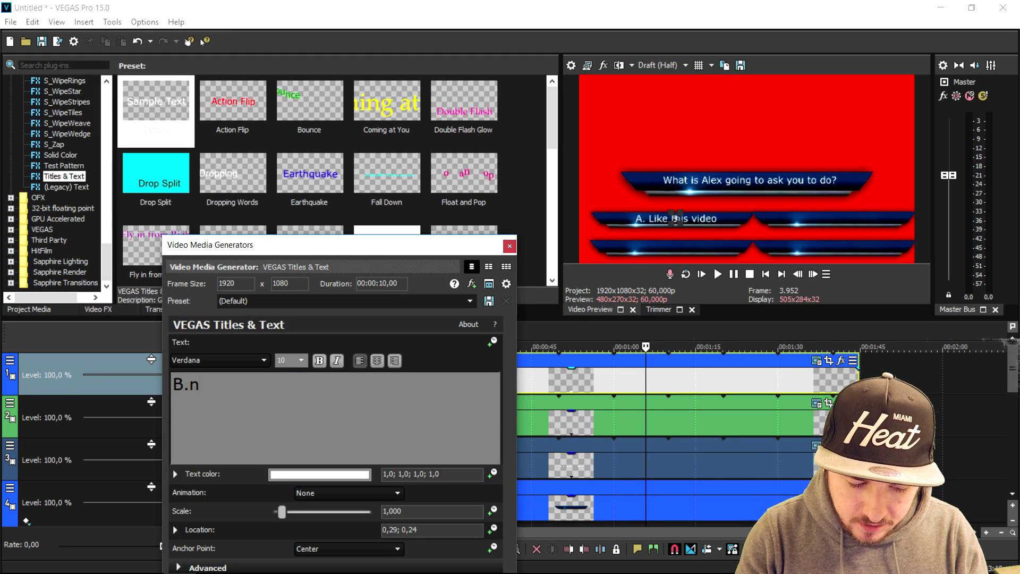
type(" Subscribe")
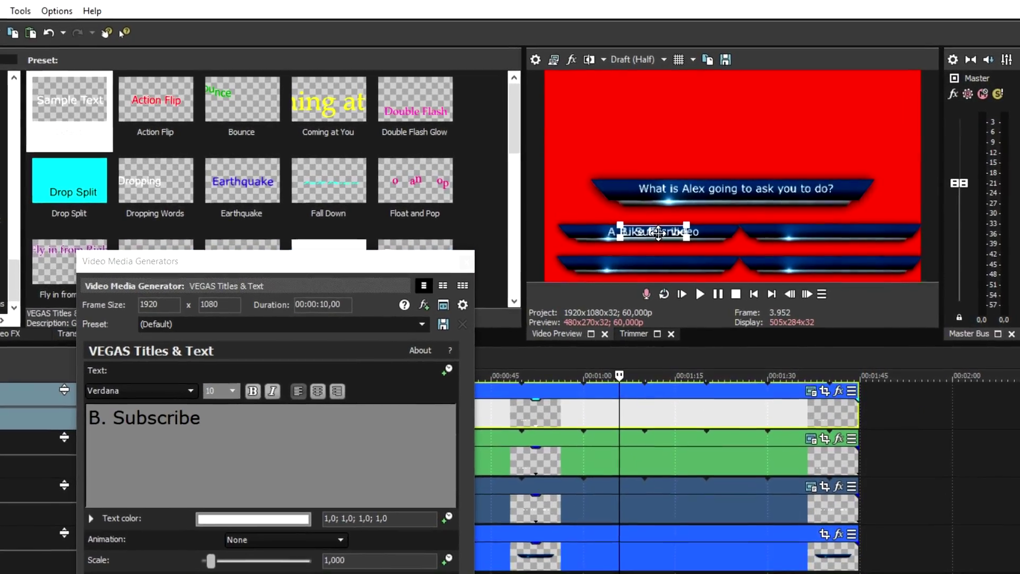
left_click_drag(659, 232, 834, 230)
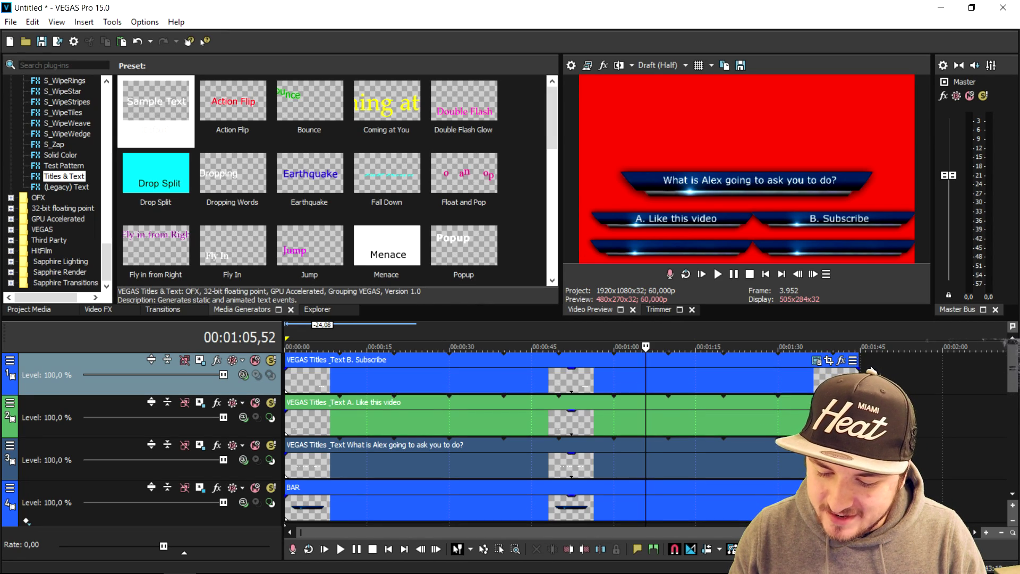
Paste the B title onto a new top track, retype it 'C. Share this video', and place it lower-left.
right_click(872, 370)
left_click(897, 234)
left_click(371, 379)
key("ctrl+v")
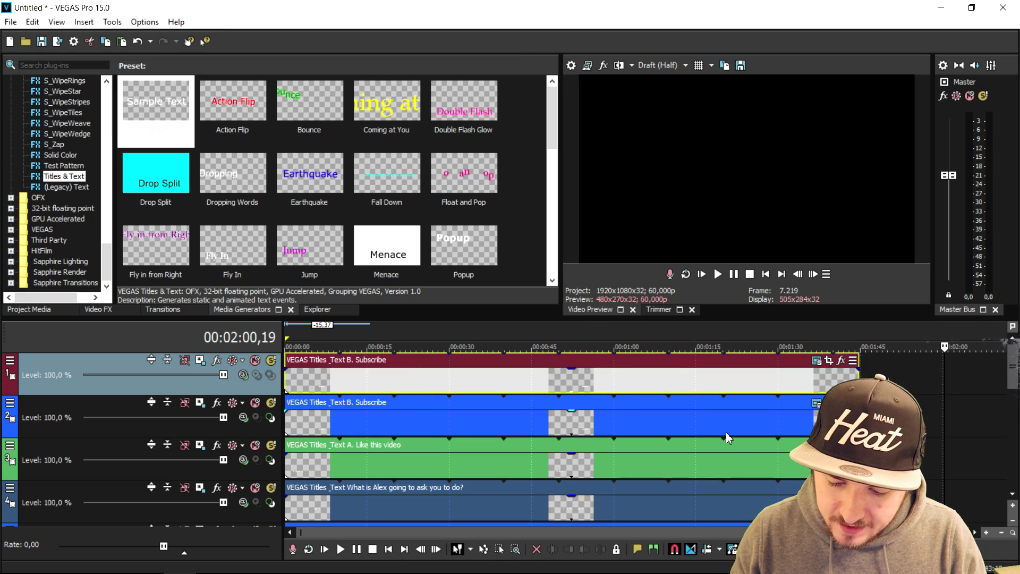
left_click(744, 386)
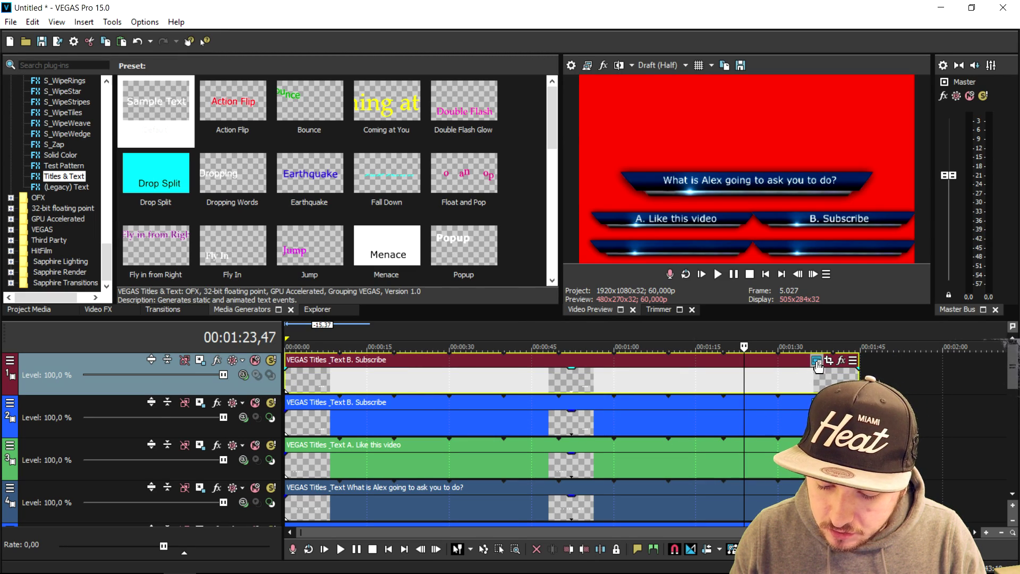
left_click(818, 363)
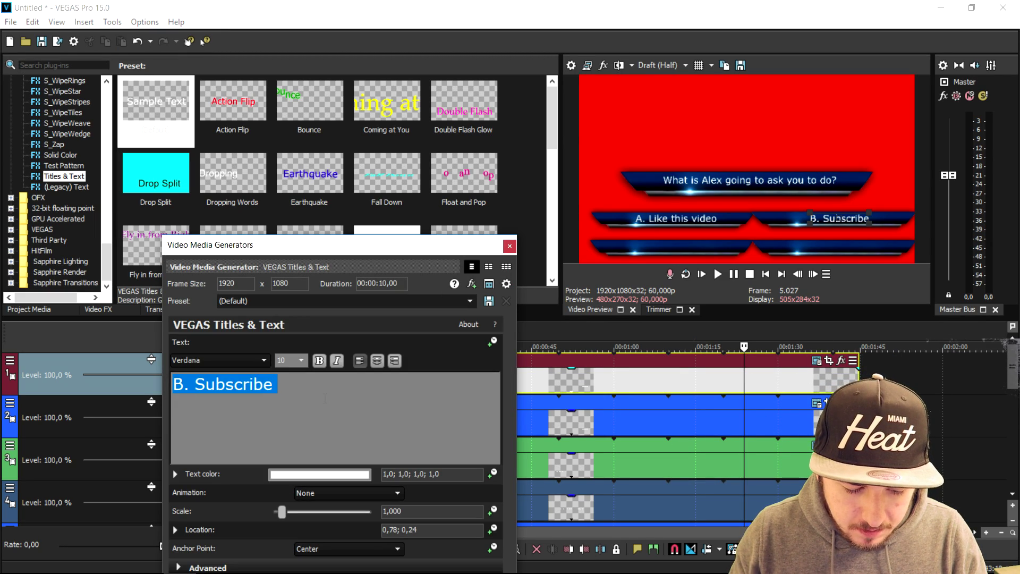
type("C. Share this video")
left_click_drag(853, 216, 691, 244)
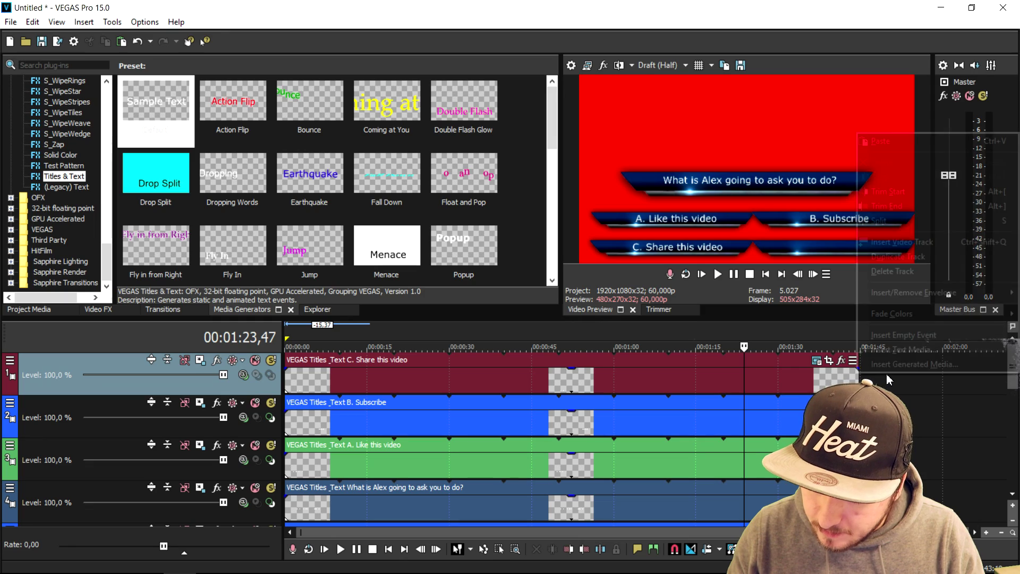
Insert a new top video track and paste the C title there, starting at the beginning.
right_click(857, 371)
left_click(882, 243)
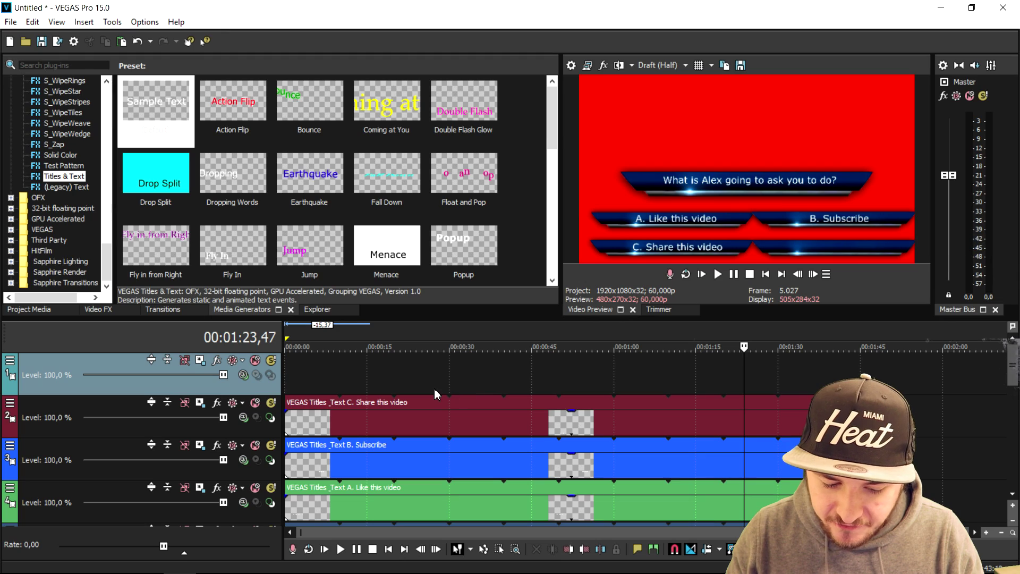
left_click(400, 352)
key("ctrl+v")
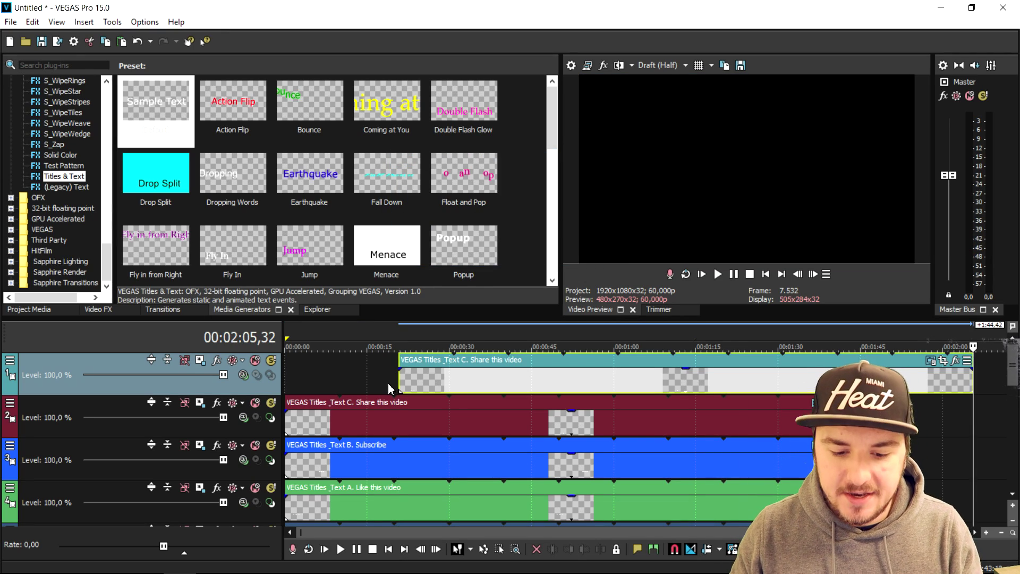
left_click_drag(484, 388, 322, 361)
left_click(418, 384)
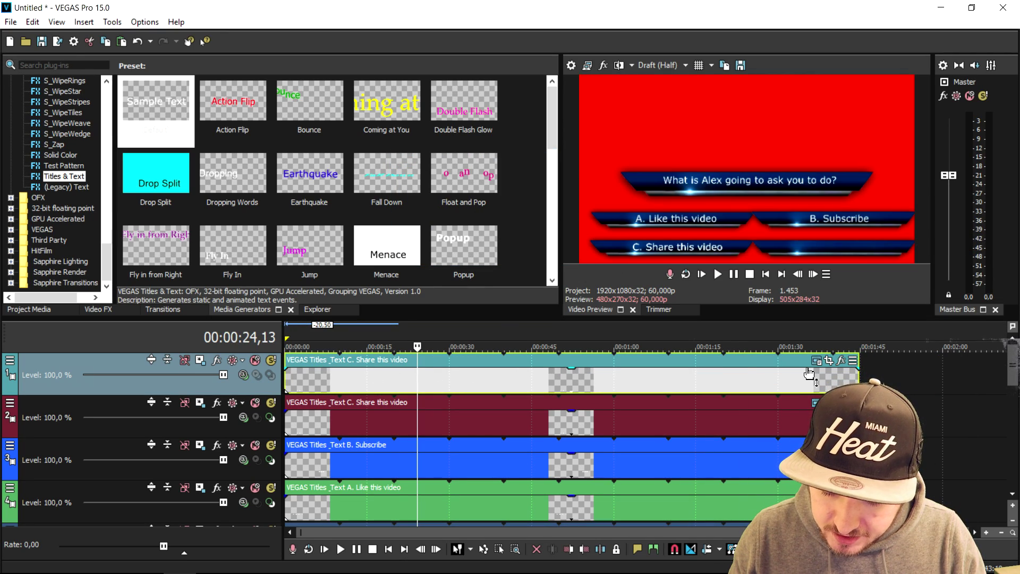
Retype it as 'D. All of the above' and align it on the lower-right bar beside C.
left_click(817, 362)
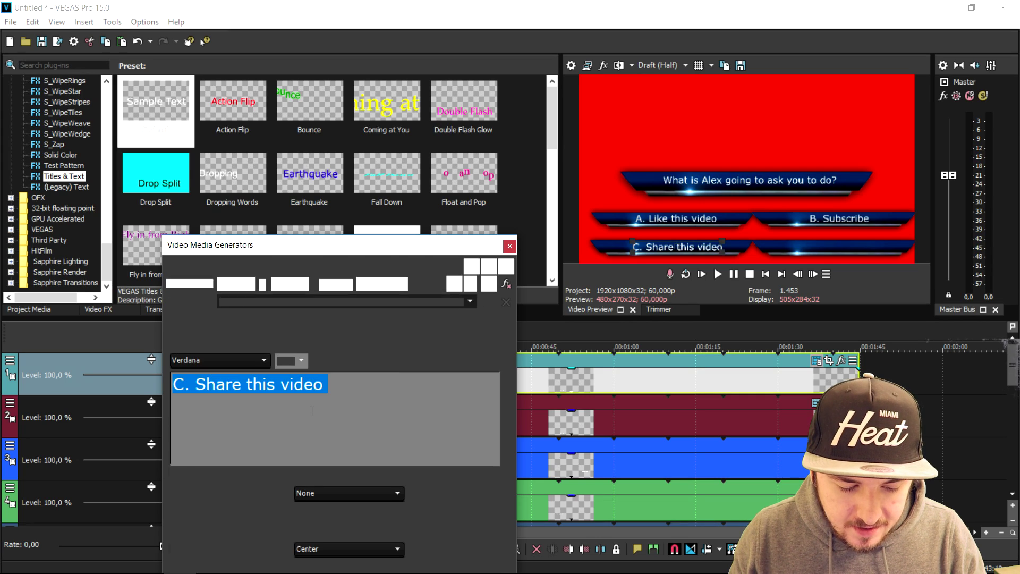
type("D")
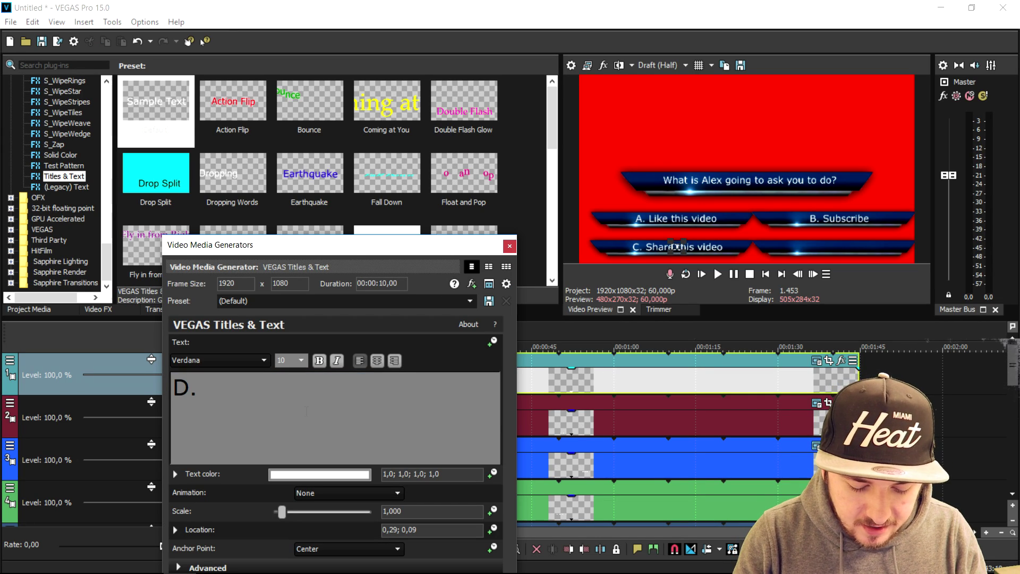
type(". All of the above")
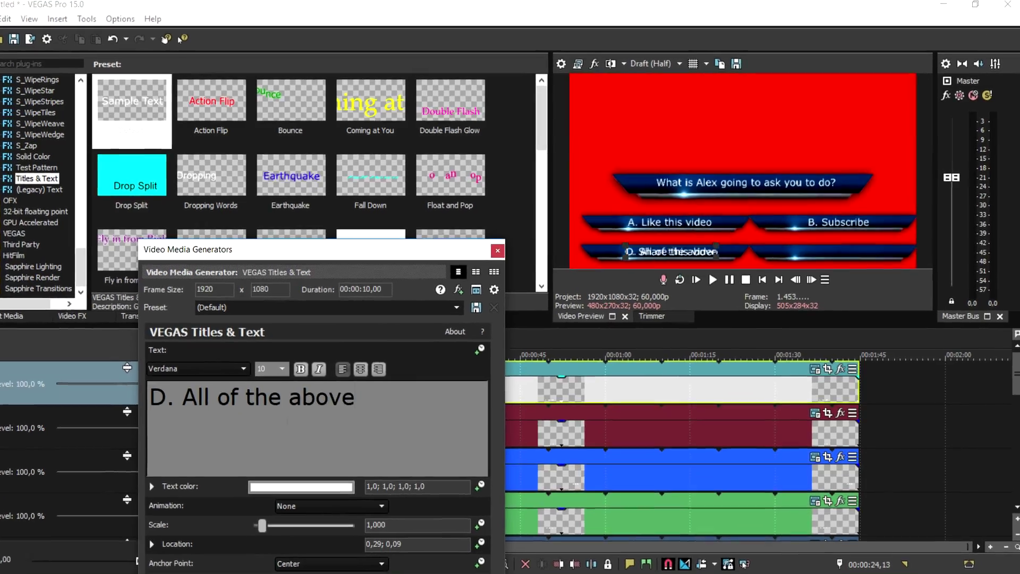
left_click_drag(654, 252, 828, 264)
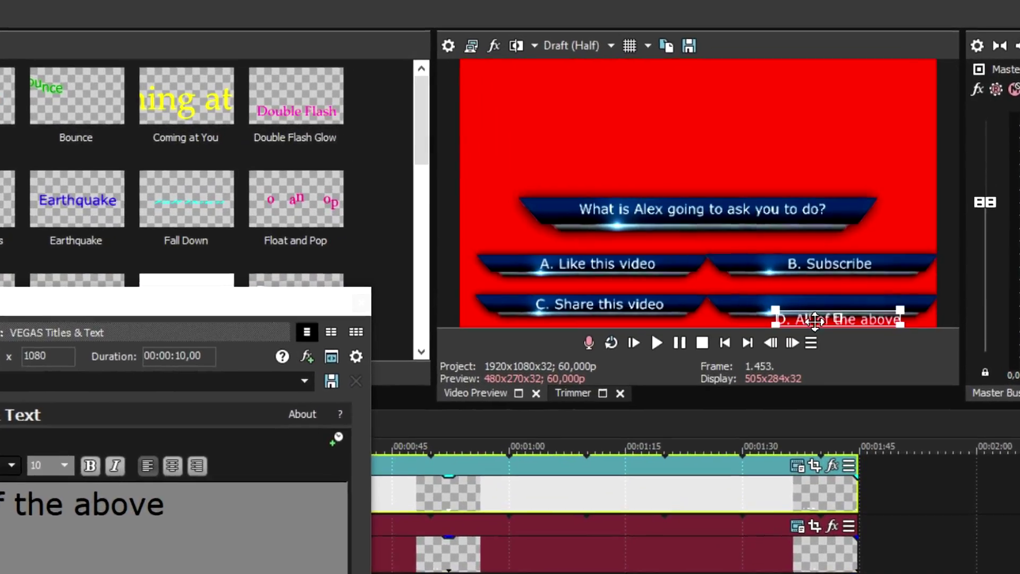
left_click_drag(814, 319, 813, 305)
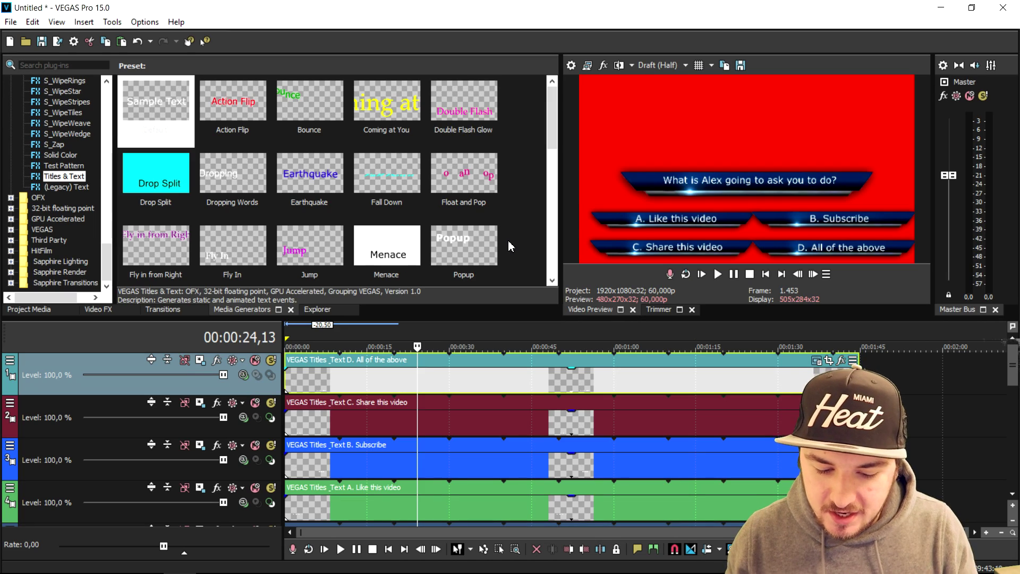
Delete the red Solid Color background event and loop-select the full length of the events.
scroll(397, 414, "down", 4)
scroll(394, 412, "down", 5)
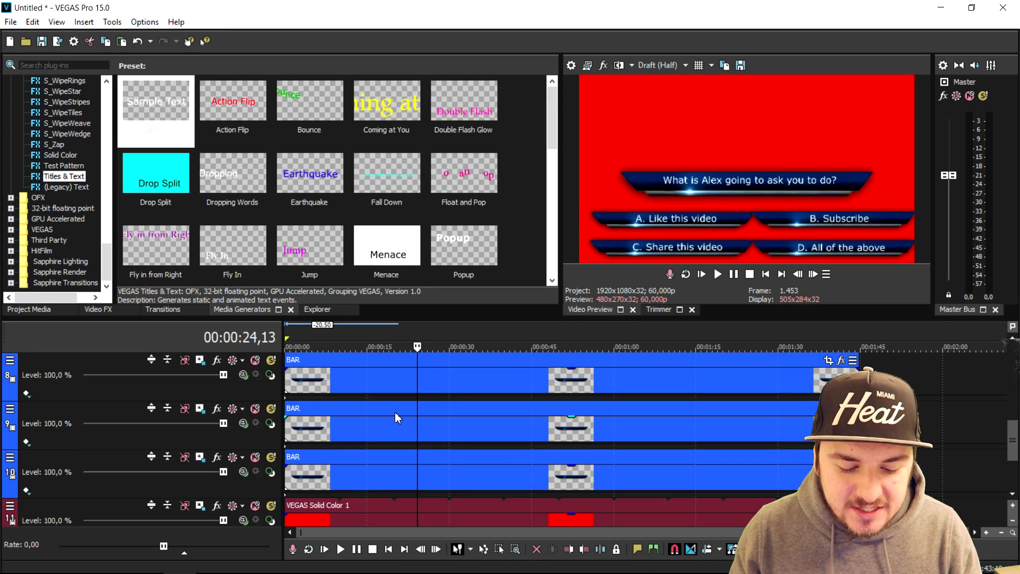
left_click(384, 429)
key("Delete")
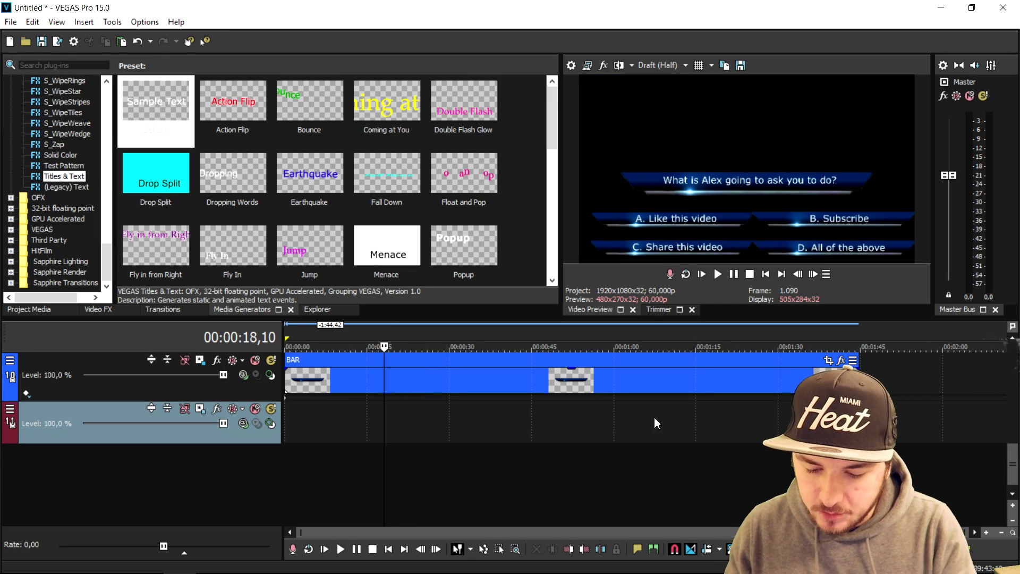
left_click_drag(855, 334, 251, 319)
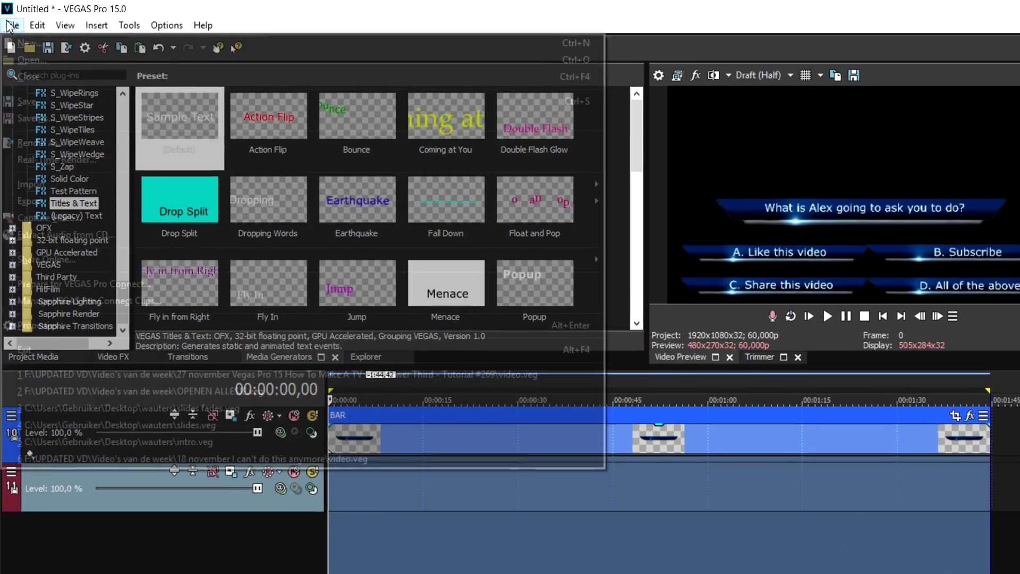
Start Render As with the QuickTime 7 format and its 3 Mbps Video template, then customize it.
left_click(7, 20)
left_click(131, 128)
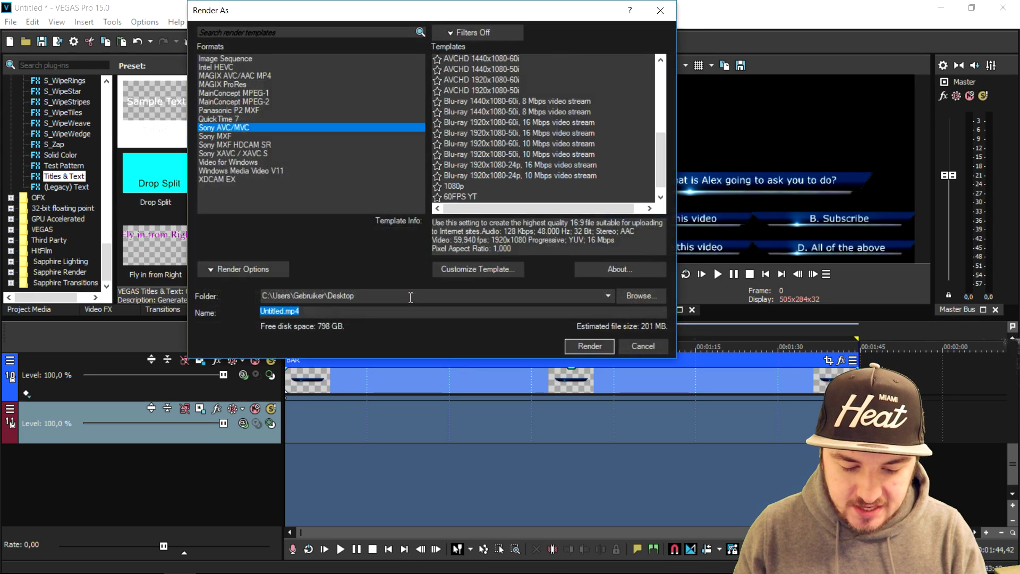
left_click(233, 119)
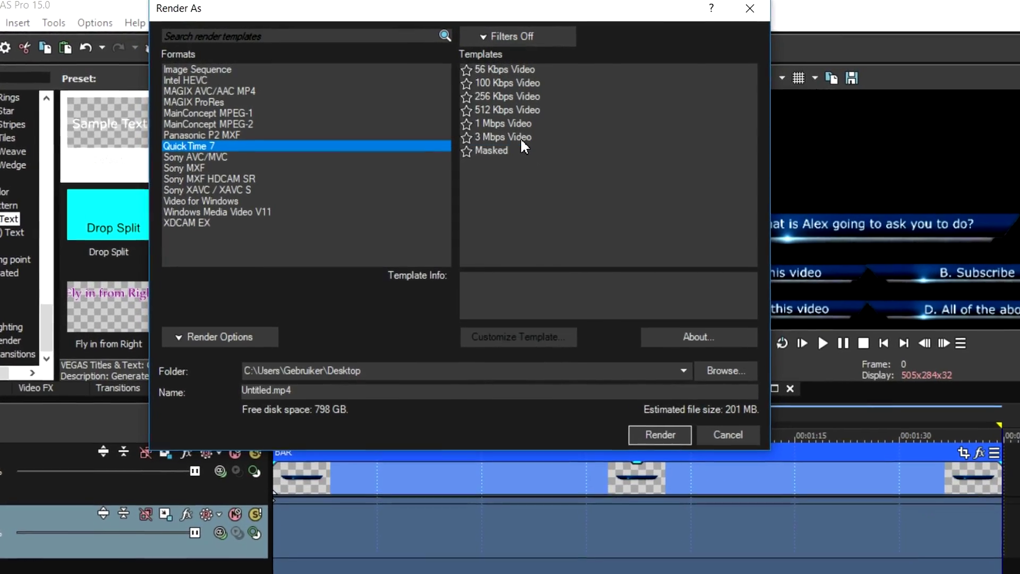
left_click(499, 126)
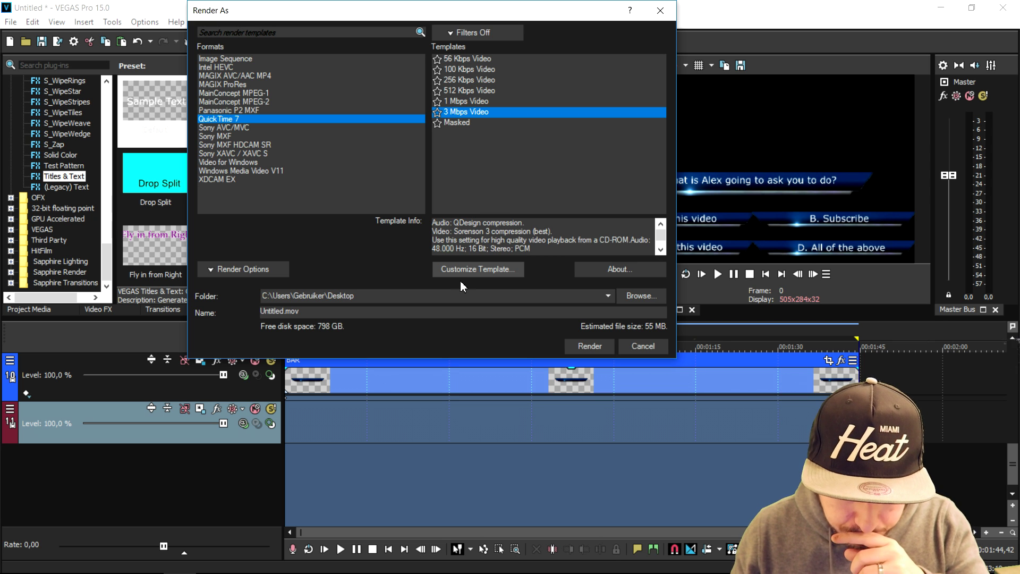
left_click(528, 426)
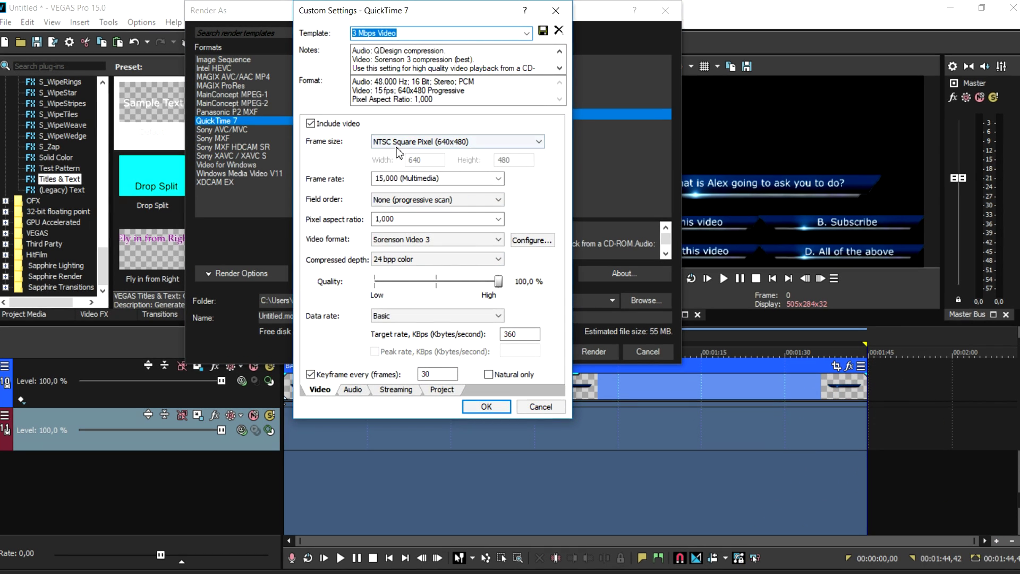
Set the frame size to 1920x1080 and the frame rate to 29,970 fps.
left_click(398, 144)
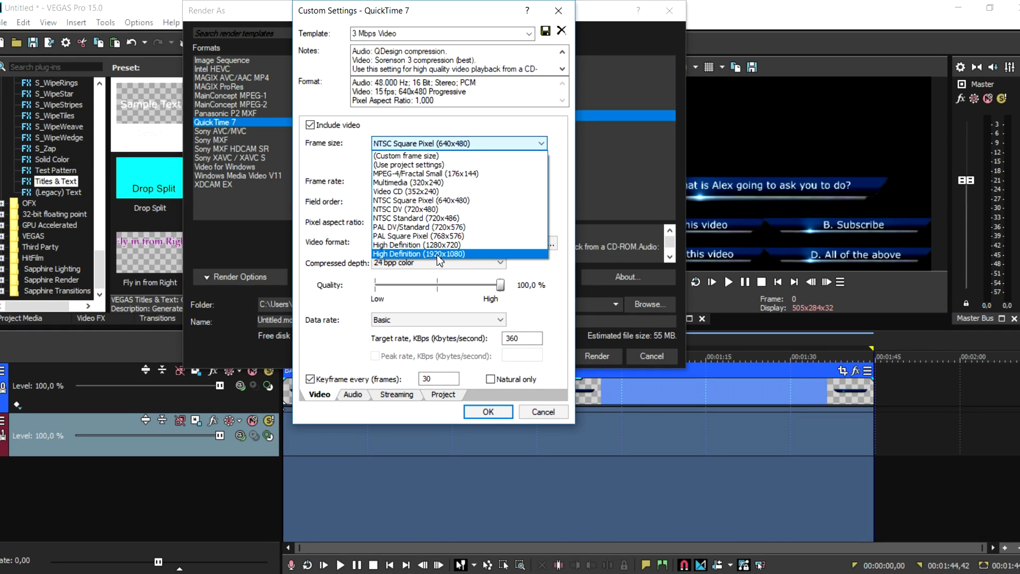
left_click(439, 254)
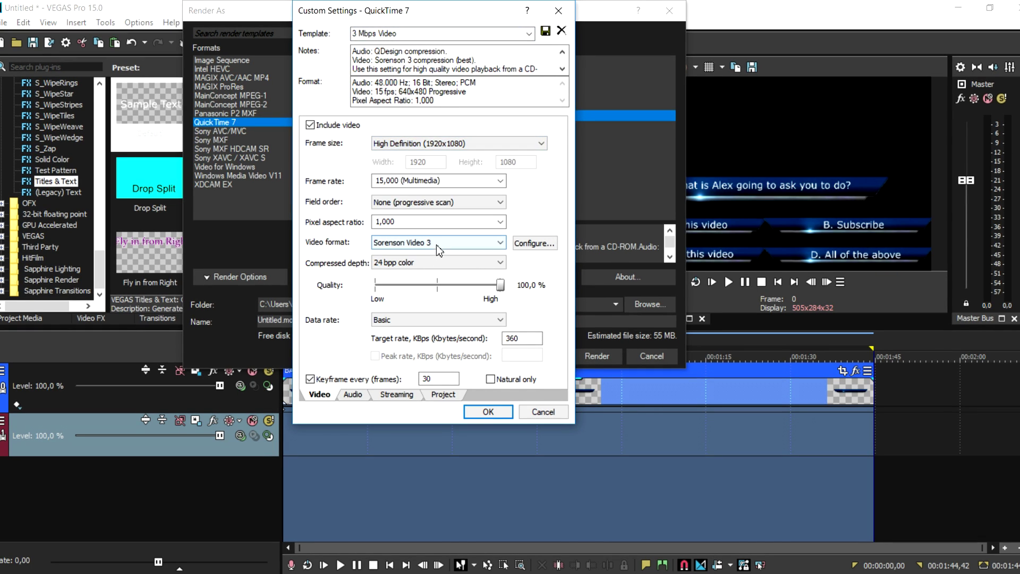
left_click(501, 181)
left_click(501, 181)
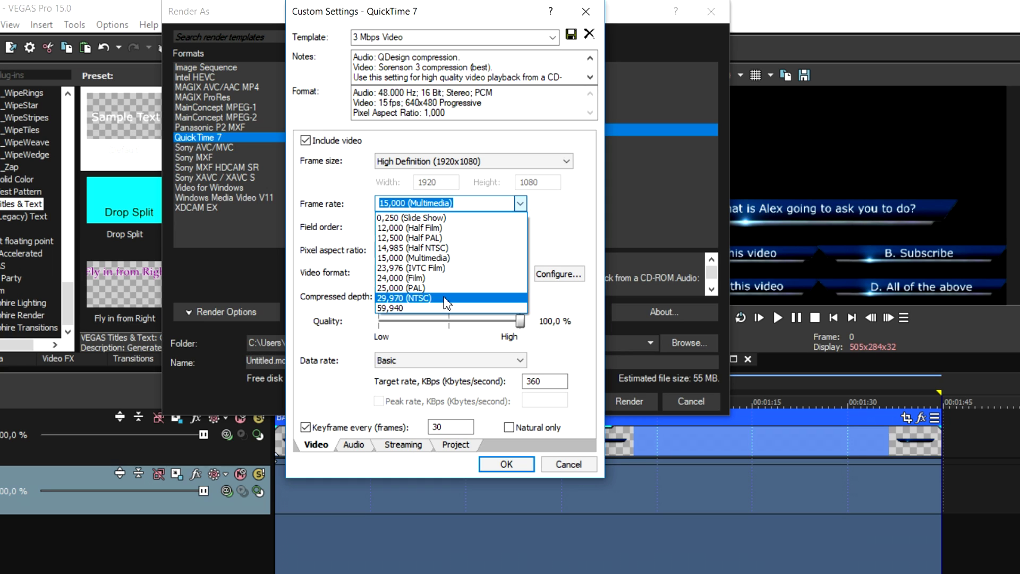
left_click(433, 264)
Switch the video format to Animation with 32 bpp color depth.
left_click(441, 276)
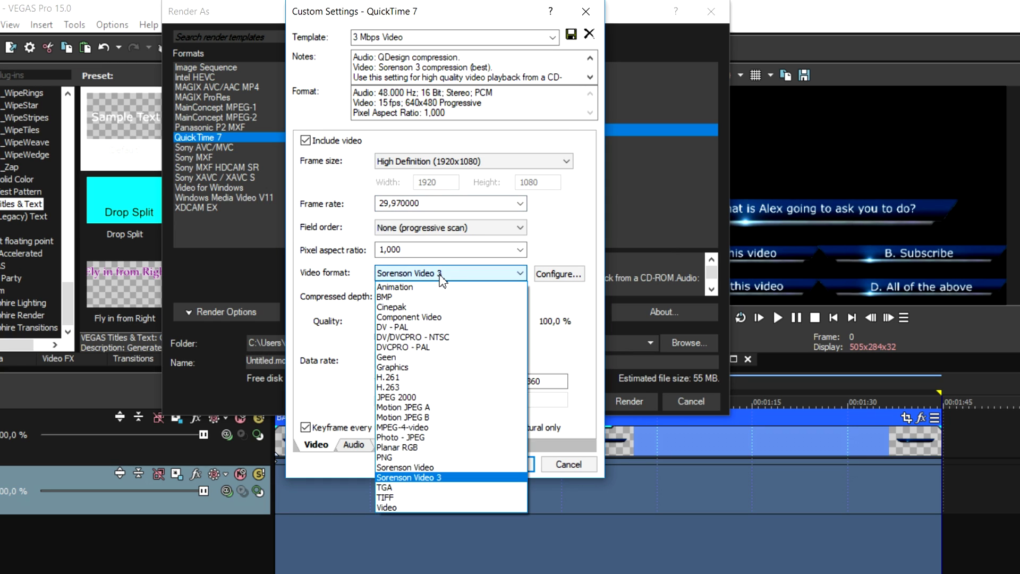
left_click(436, 286)
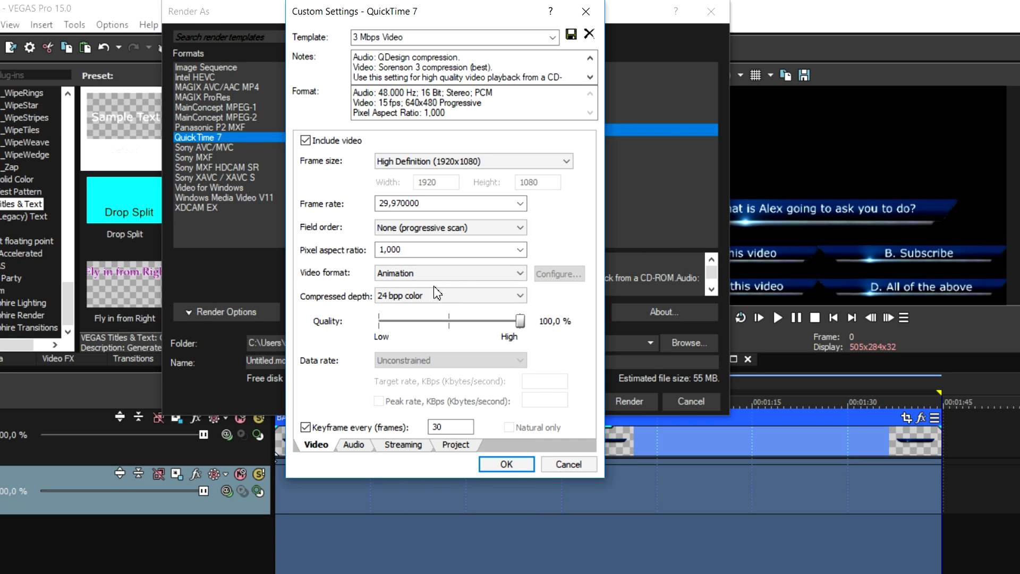
left_click(419, 301)
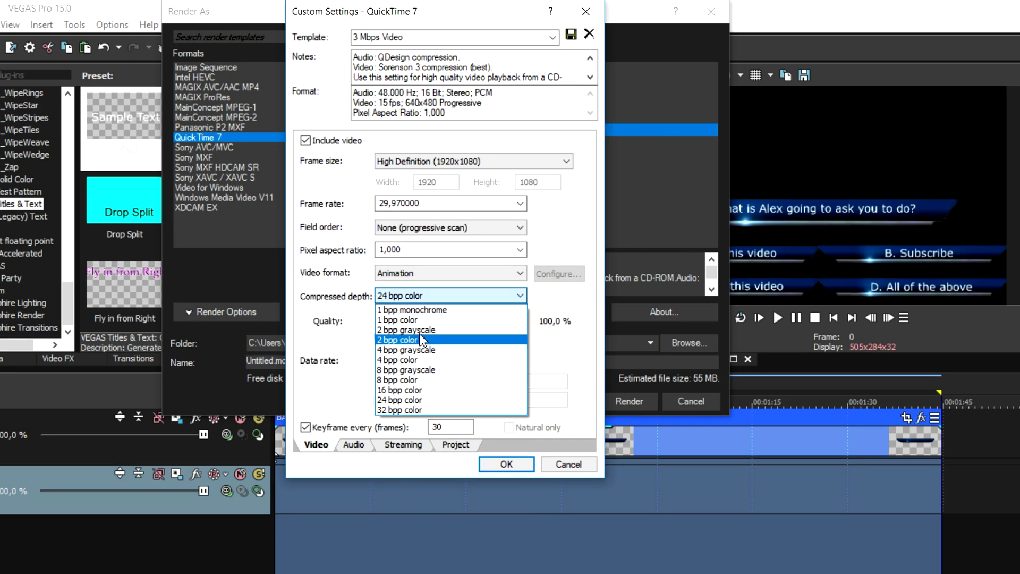
left_click(431, 411)
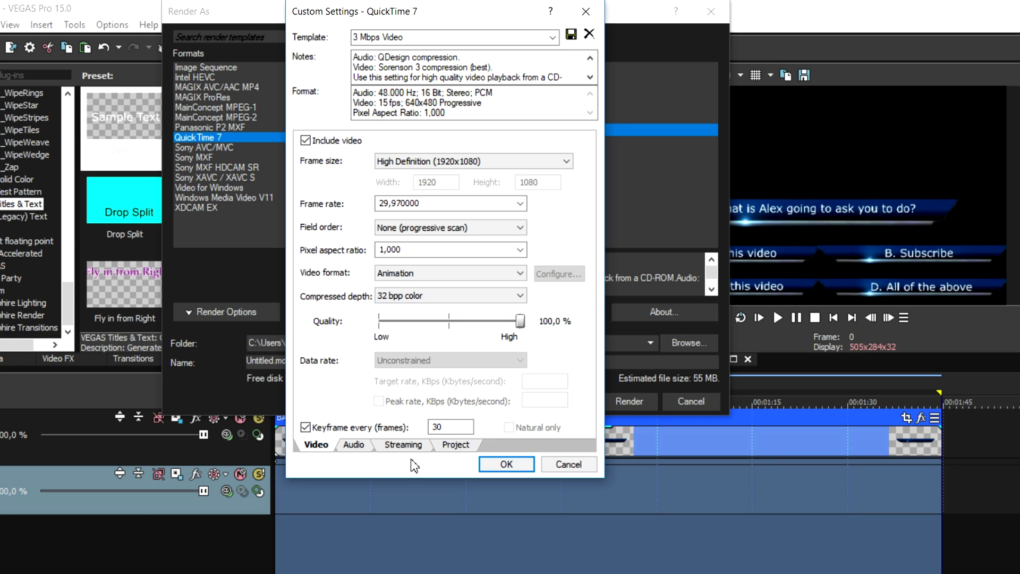
left_click(456, 445)
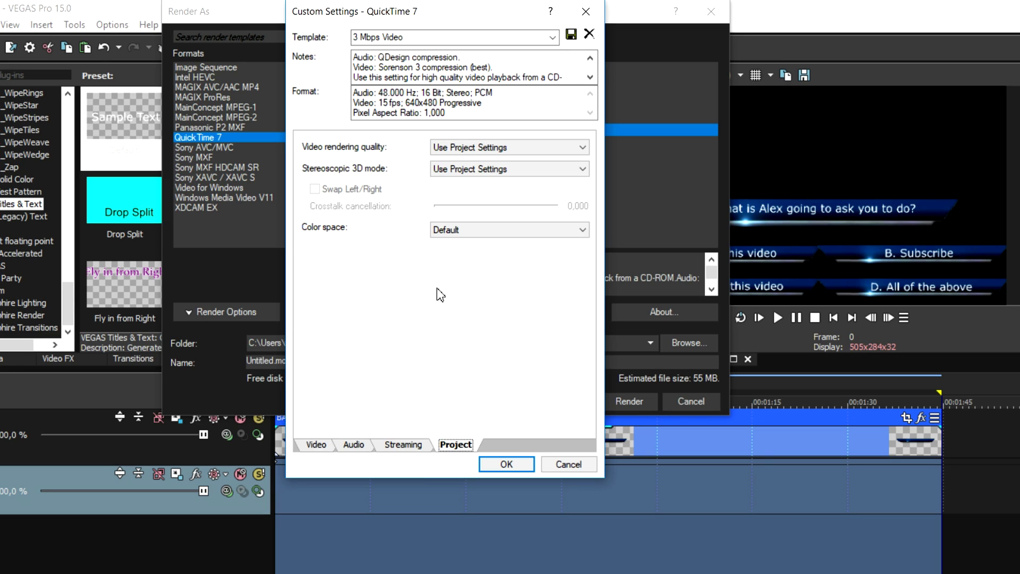
Set video rendering quality to Best, save the template as 'Transparent', and cancel rendering.
left_click(456, 148)
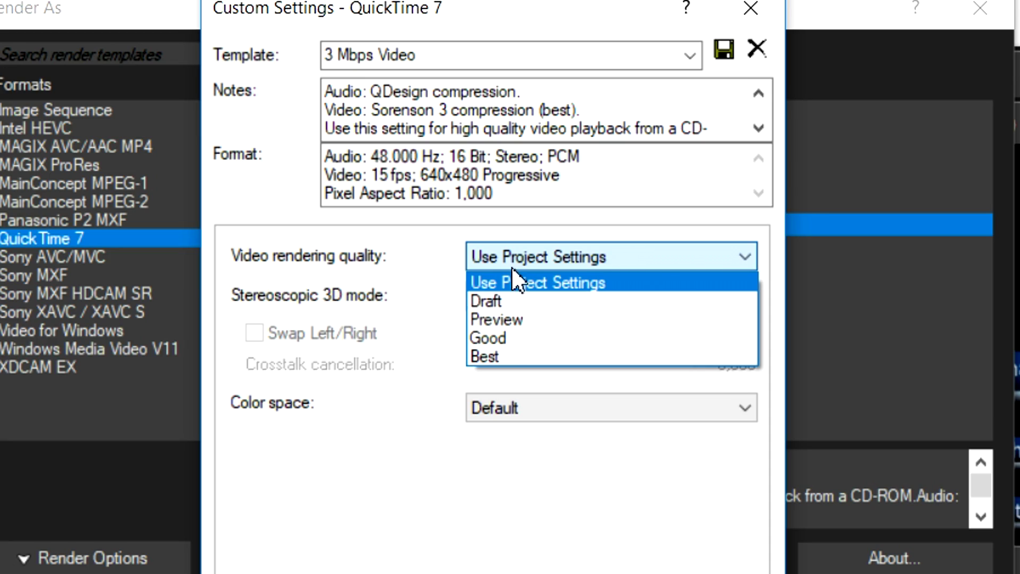
left_click(453, 202)
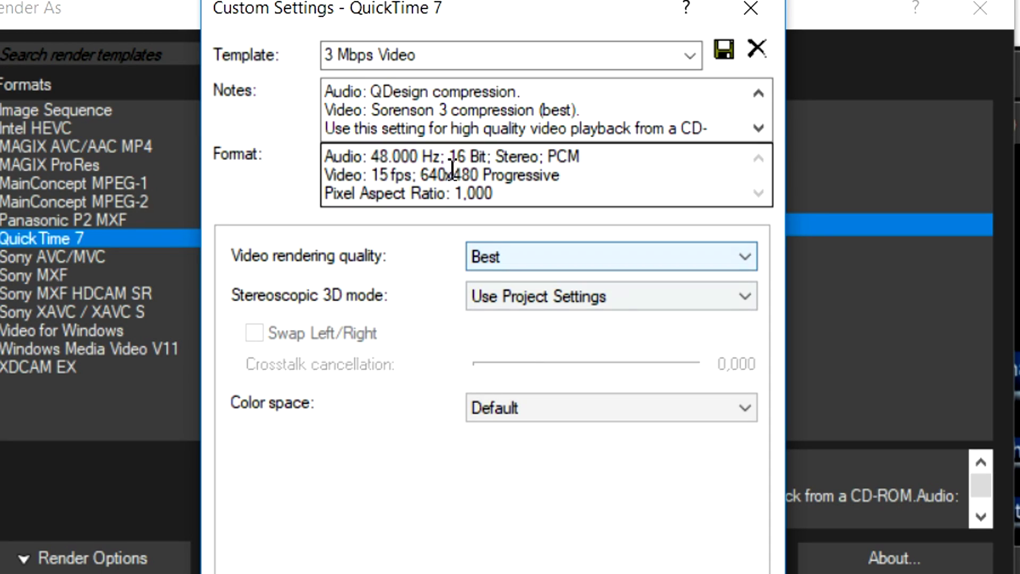
left_click(471, 58)
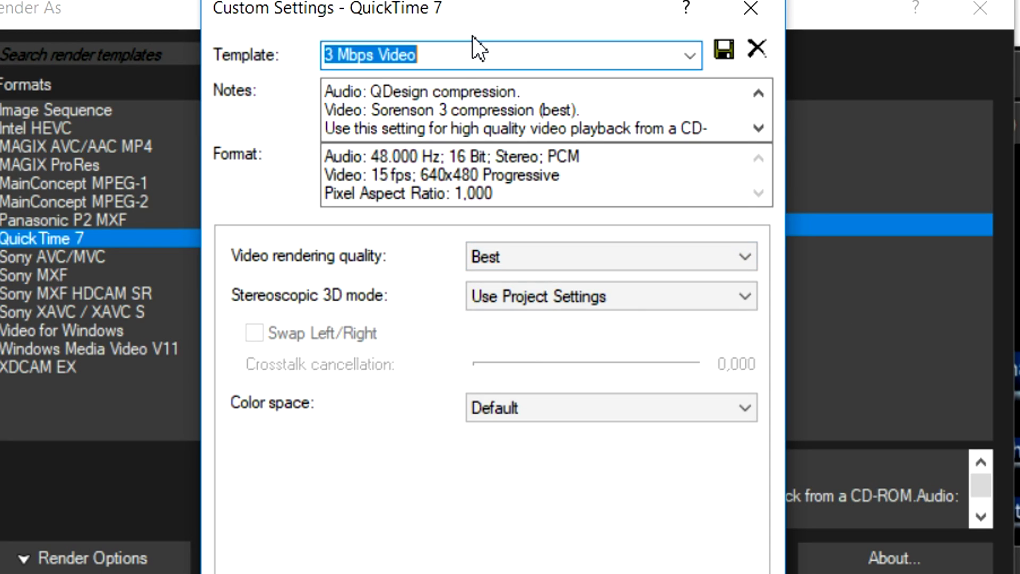
type("Mak")
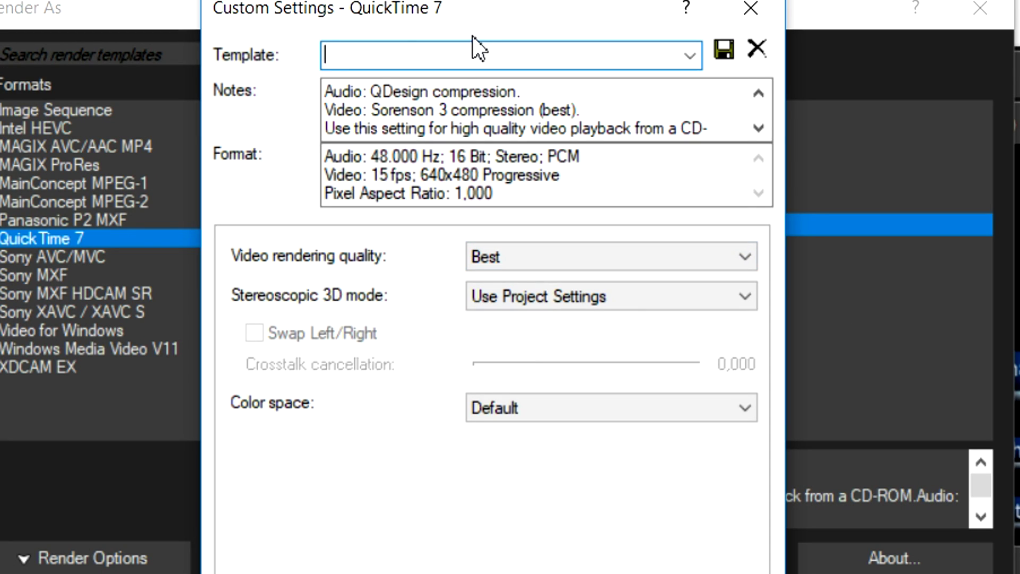
key("BackSpace")
key("BackSpace")
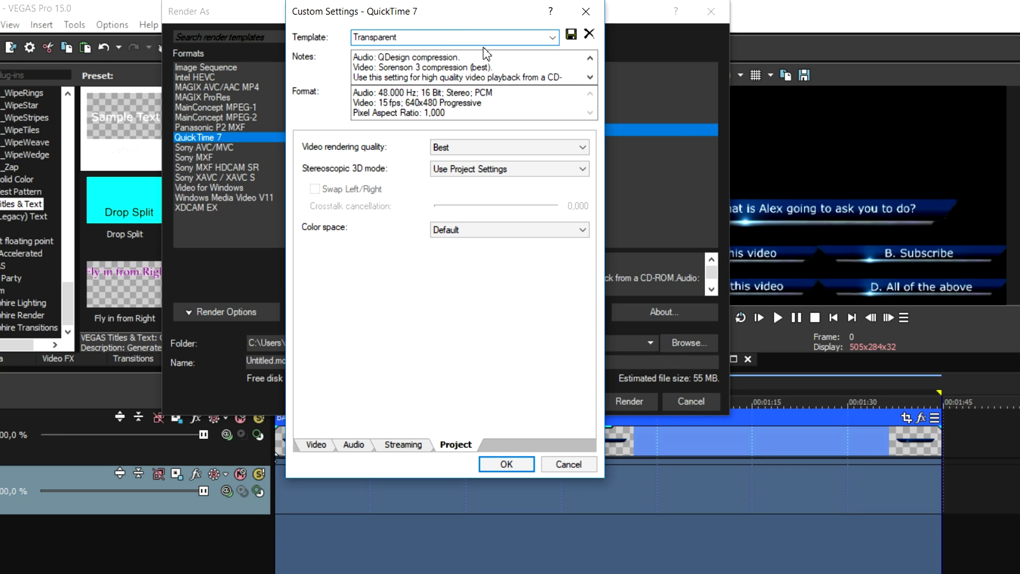
left_click(506, 464)
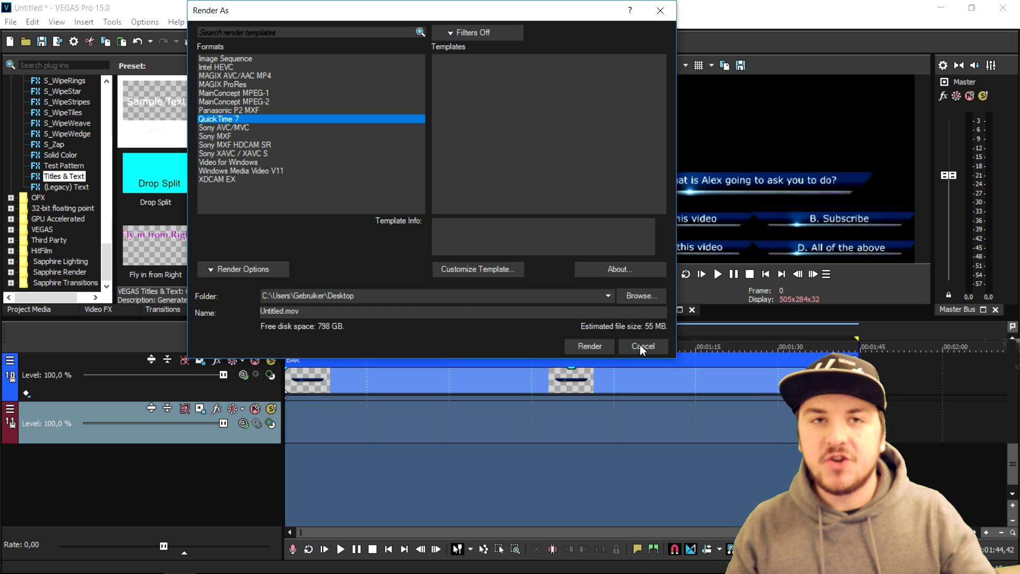
left_click(639, 345)
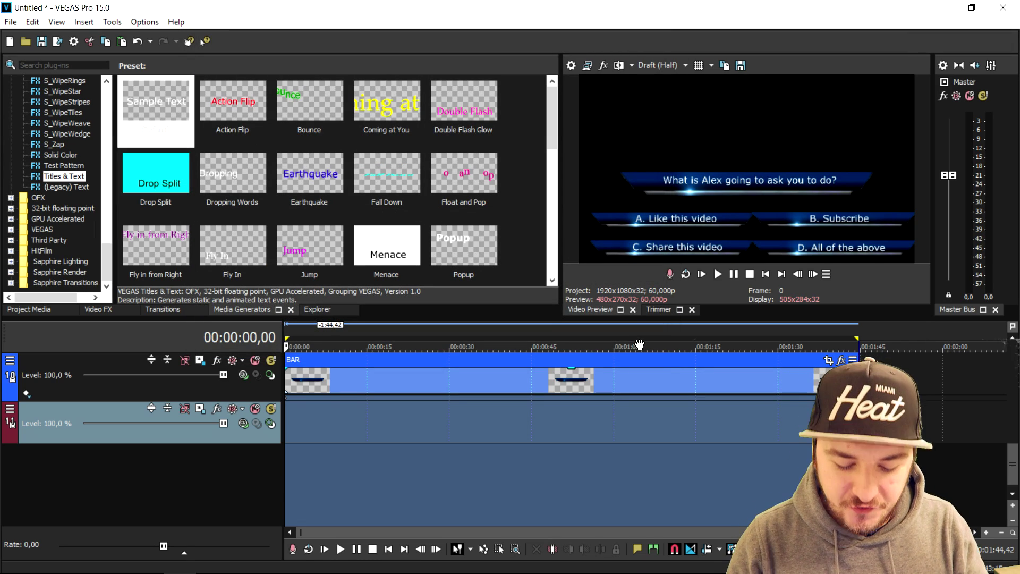